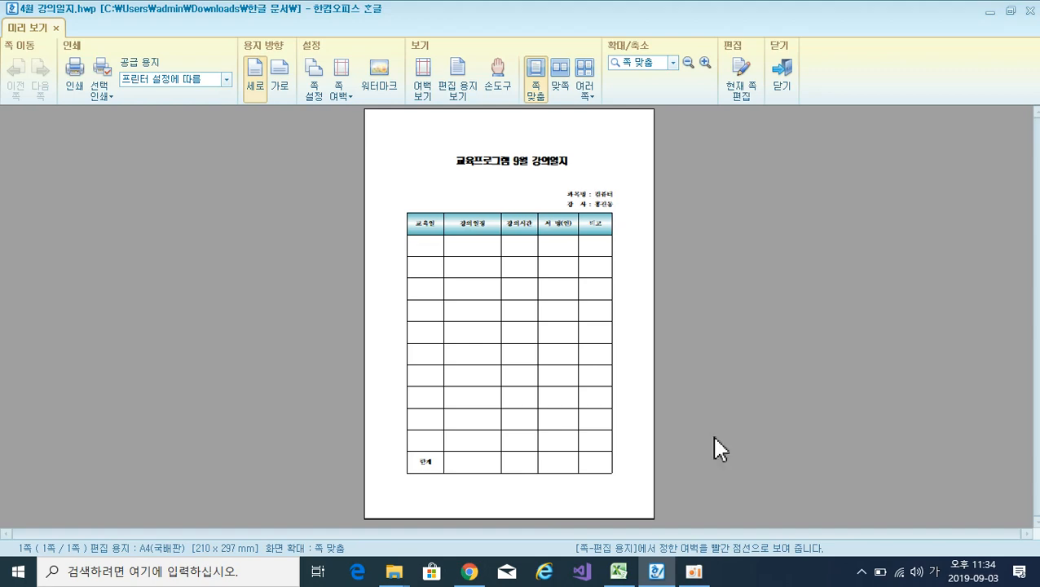
{"action": "left_click", "coordinate": [988, 12]}
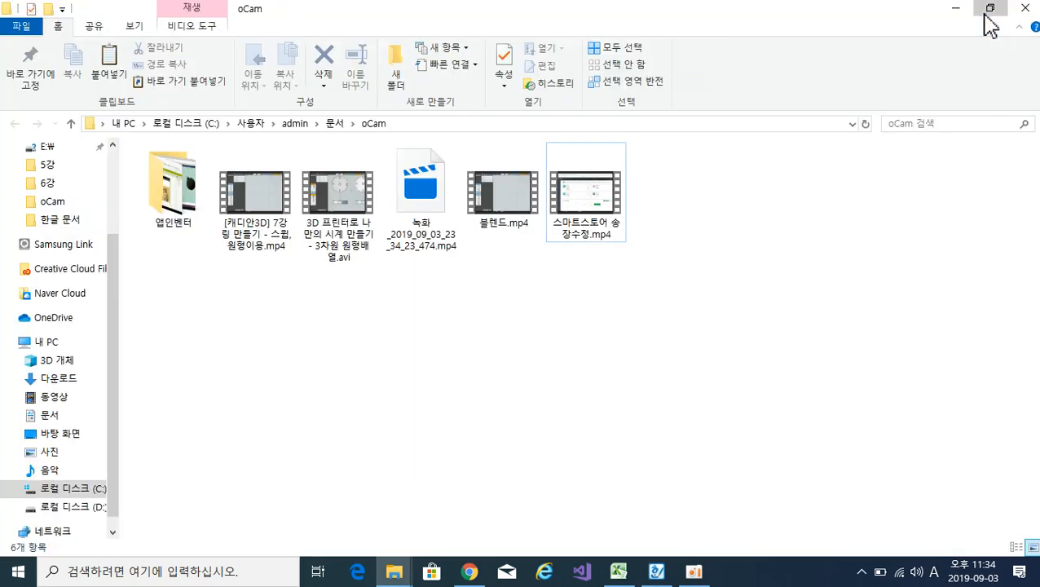
{"action": "left_click", "coordinate": [990, 8]}
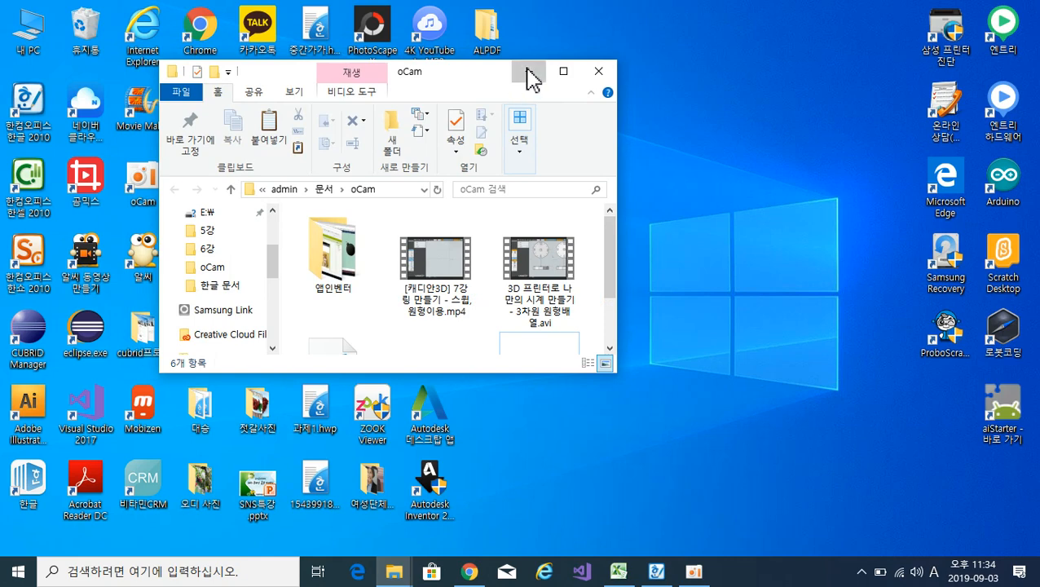
{"action": "left_click", "coordinate": [529, 73]}
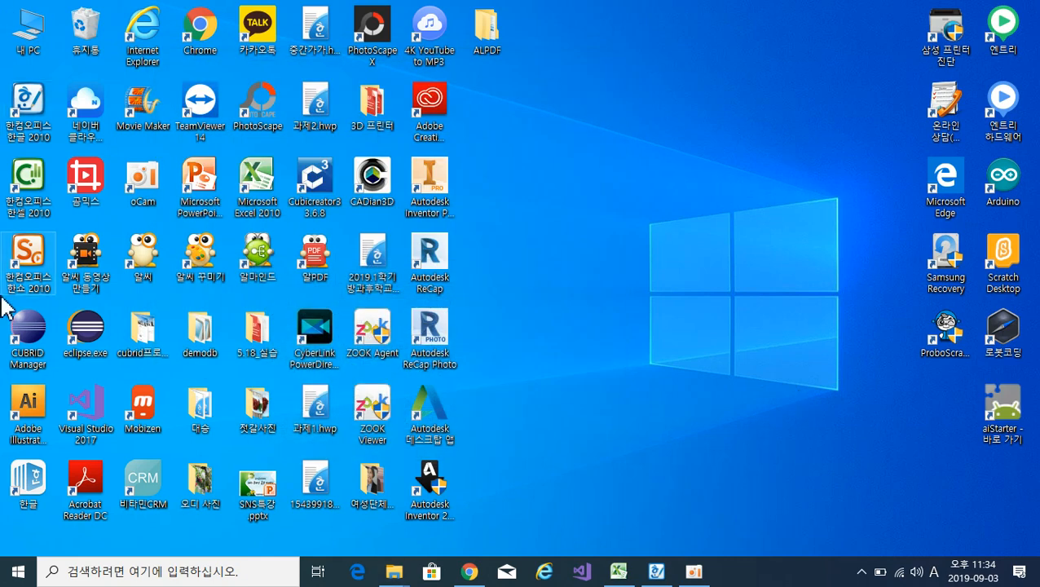
{"action": "double_click", "coordinate": [25, 118]}
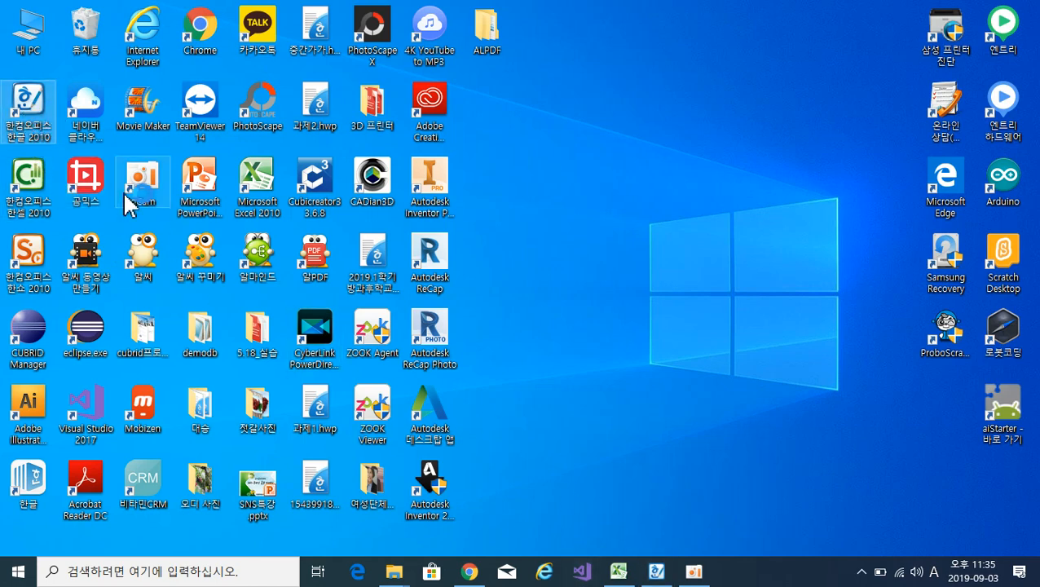
{"action": "left_click", "coordinate": [665, 577]}
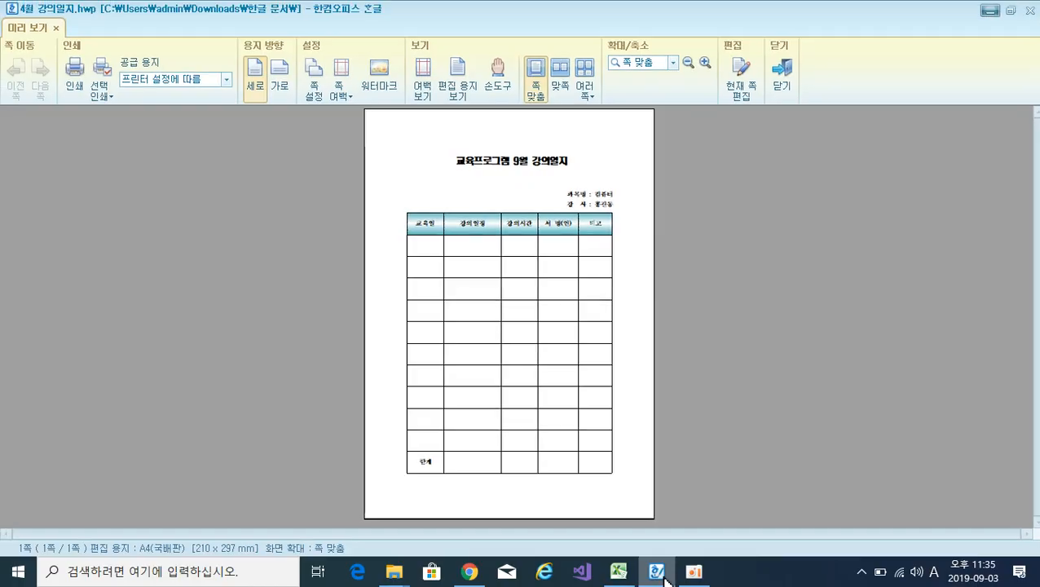
Close the print preview of the lecture log and create a new blank document.
{"action": "left_click", "coordinate": [781, 85]}
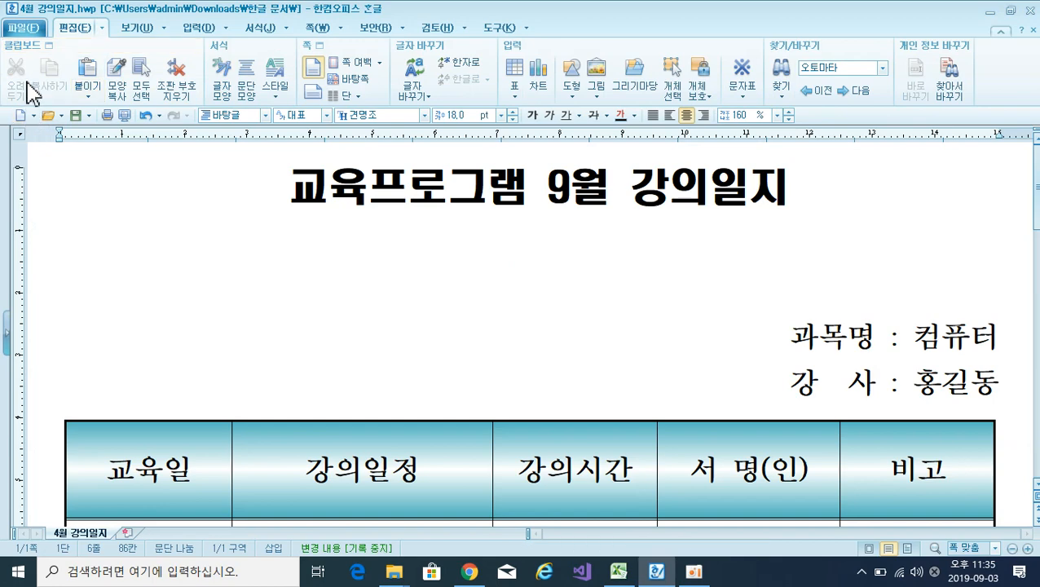
{"action": "left_click", "coordinate": [23, 29]}
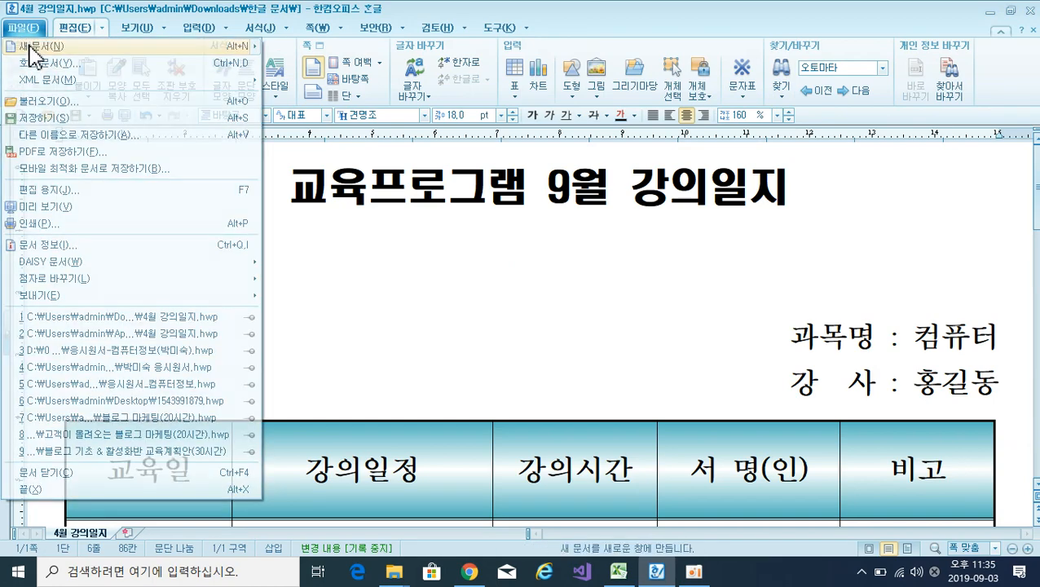
{"action": "left_click", "coordinate": [29, 49]}
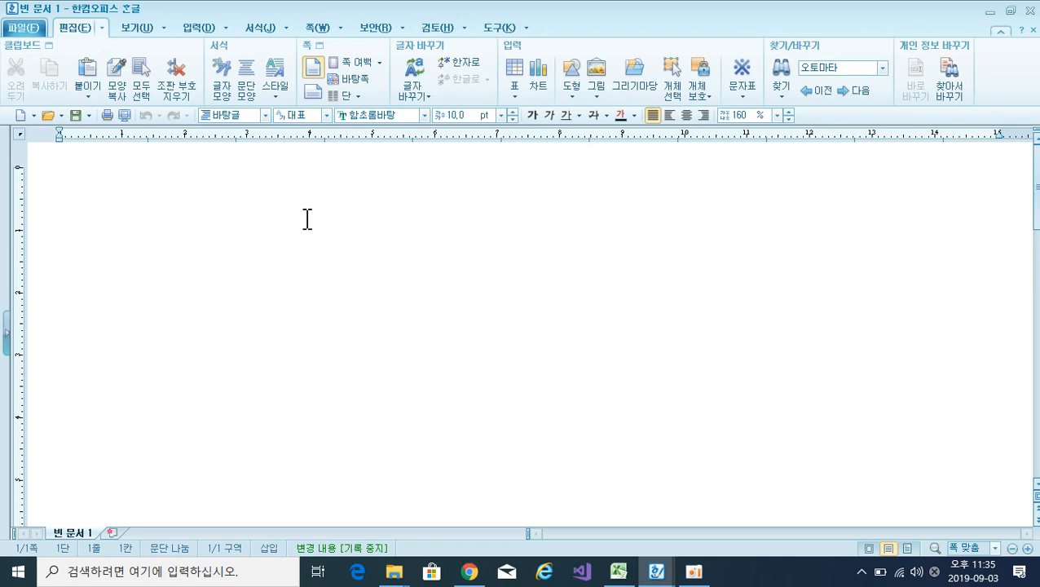
Set the page margins to 40 mm top, 0 mm header, 30 mm bottom and 0 mm footer.
{"action": "key", "text": "F7"}
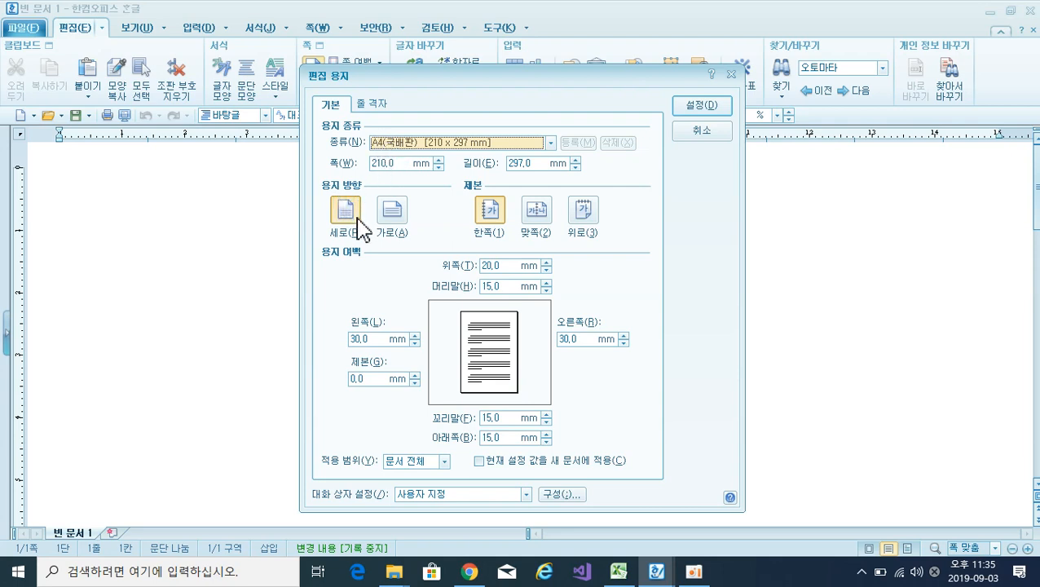
{"action": "left_click", "coordinate": [547, 263]}
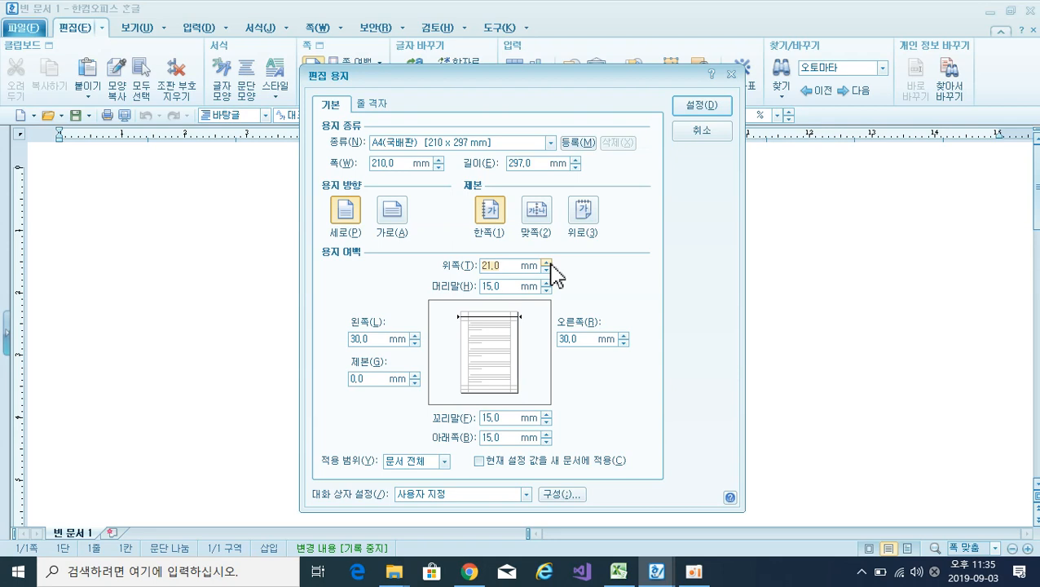
{"action": "type", "text": "40"}
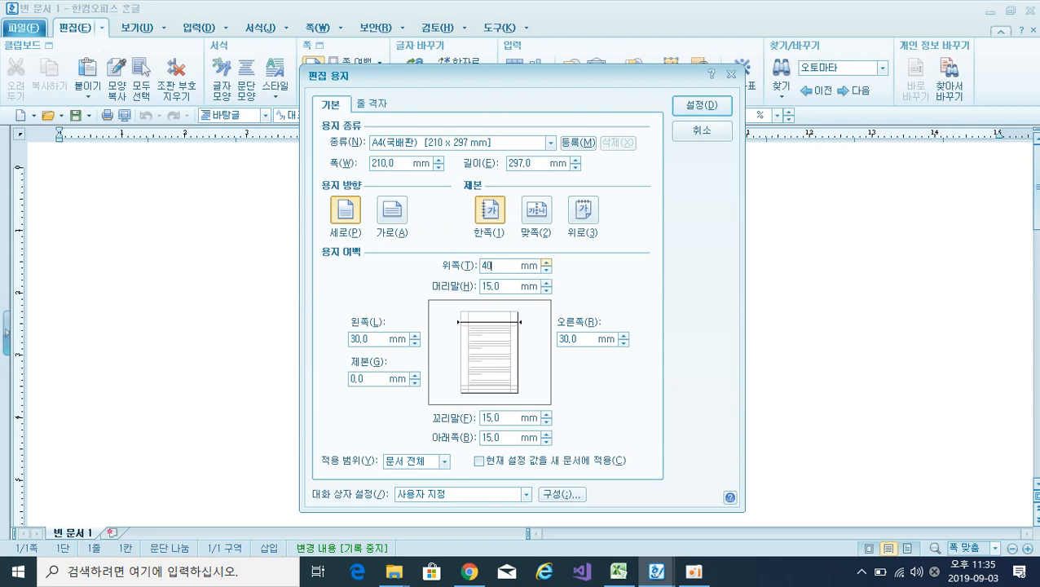
{"action": "left_click", "coordinate": [547, 283]}
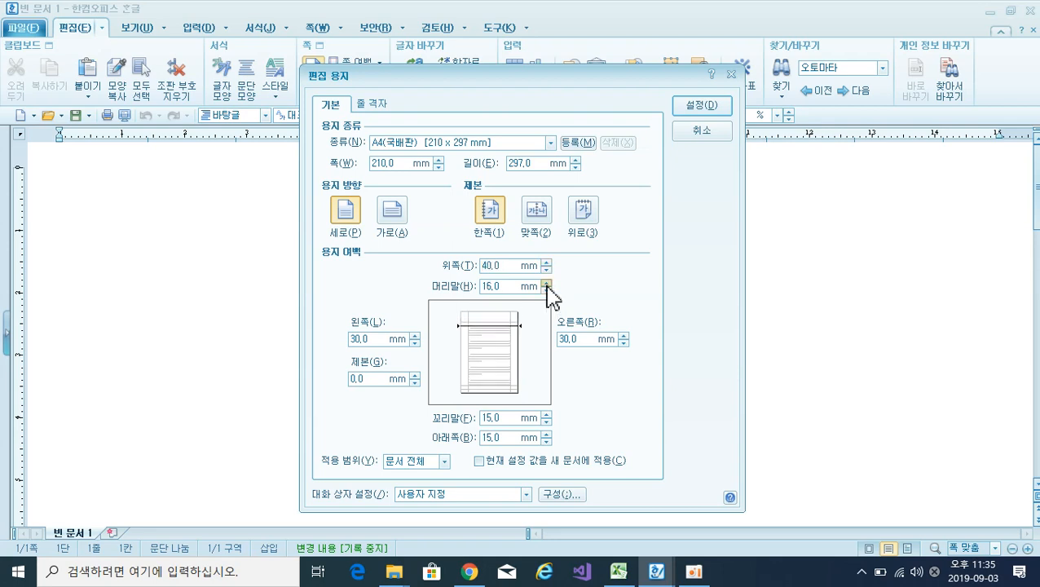
{"action": "left_click", "coordinate": [546, 434]}
{"action": "type", "text": "30"}
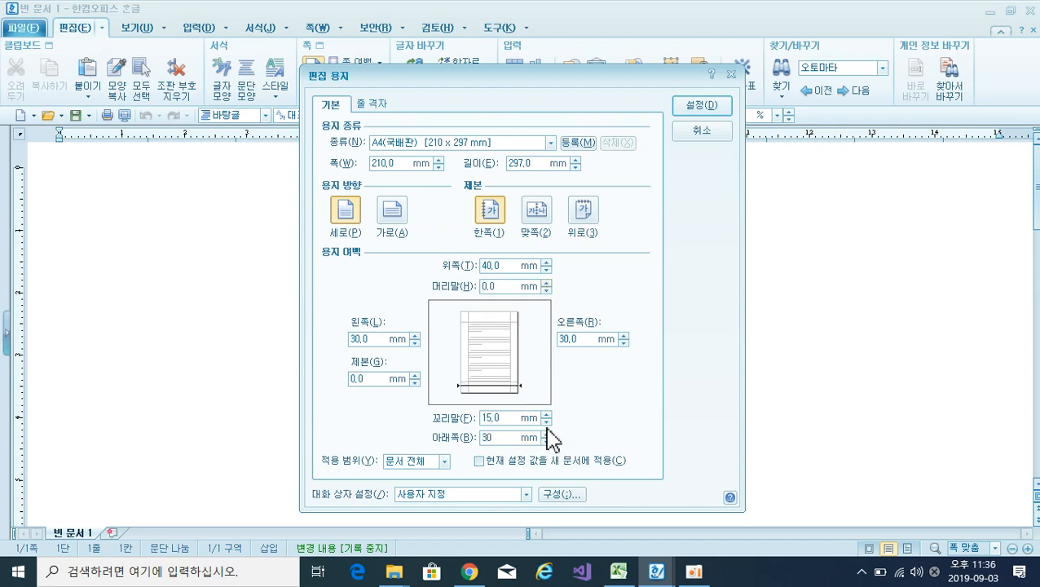
{"action": "left_click", "coordinate": [547, 415]}
{"action": "type", "text": "0"}
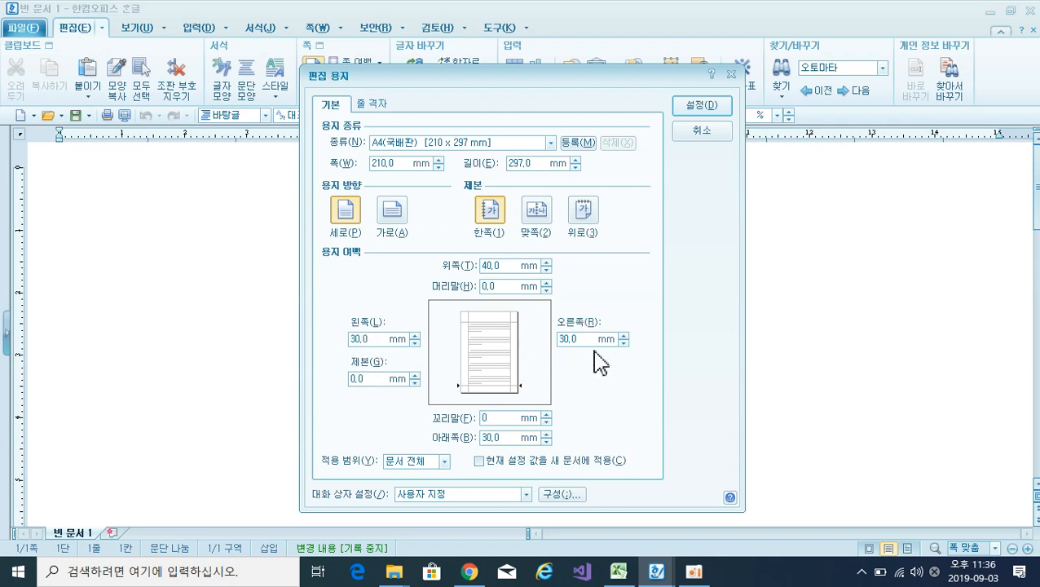
{"action": "left_click", "coordinate": [704, 107]}
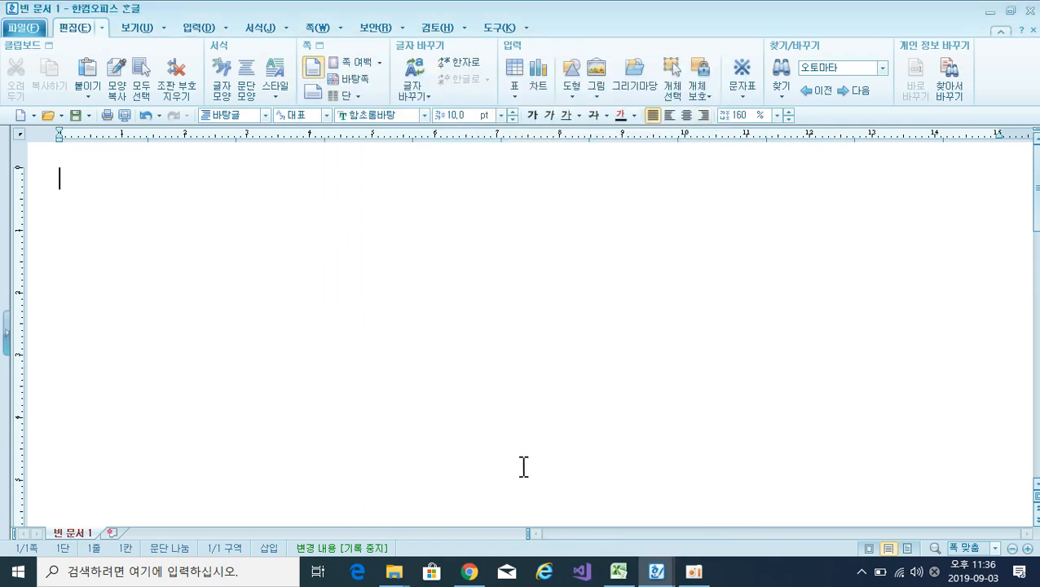
Examine the formatting of the title, subject line and instructor line in the finished 4월 강의일지.hwp document.
{"action": "mouse_move", "coordinate": [679, 575]}
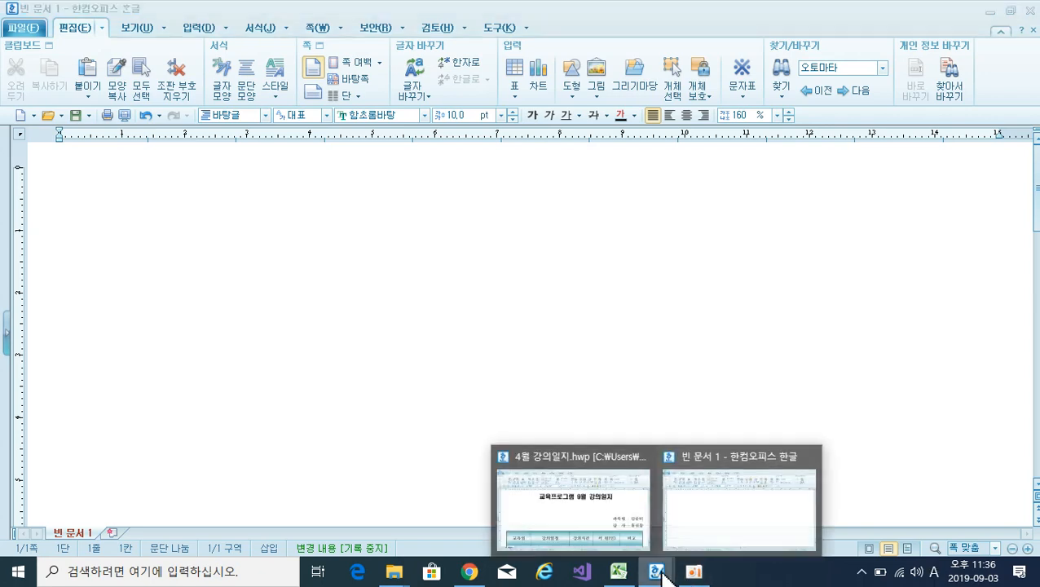
{"action": "left_click", "coordinate": [593, 528]}
{"action": "left_click", "coordinate": [335, 194]}
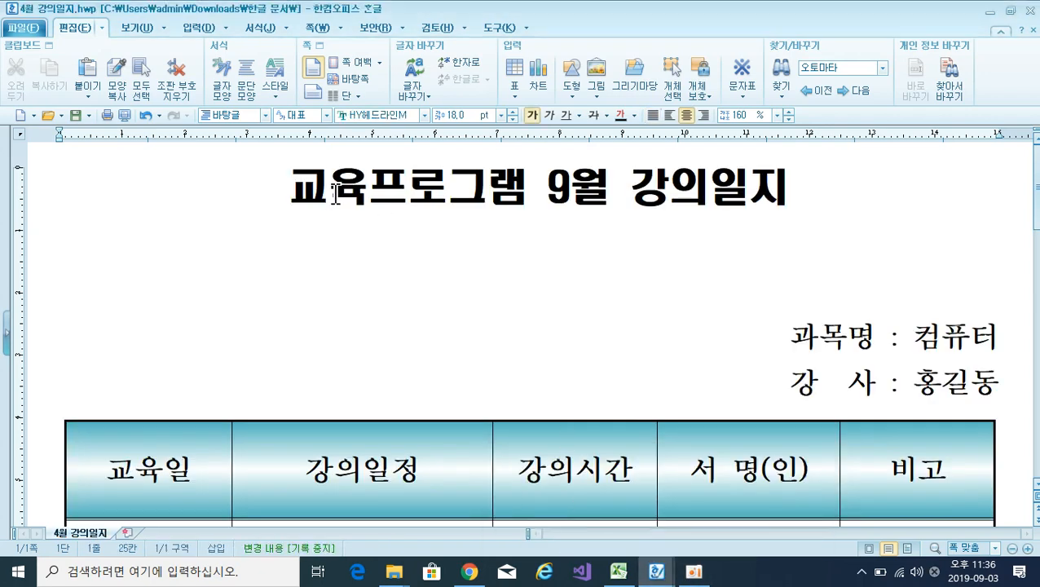
{"action": "left_click", "coordinate": [818, 341]}
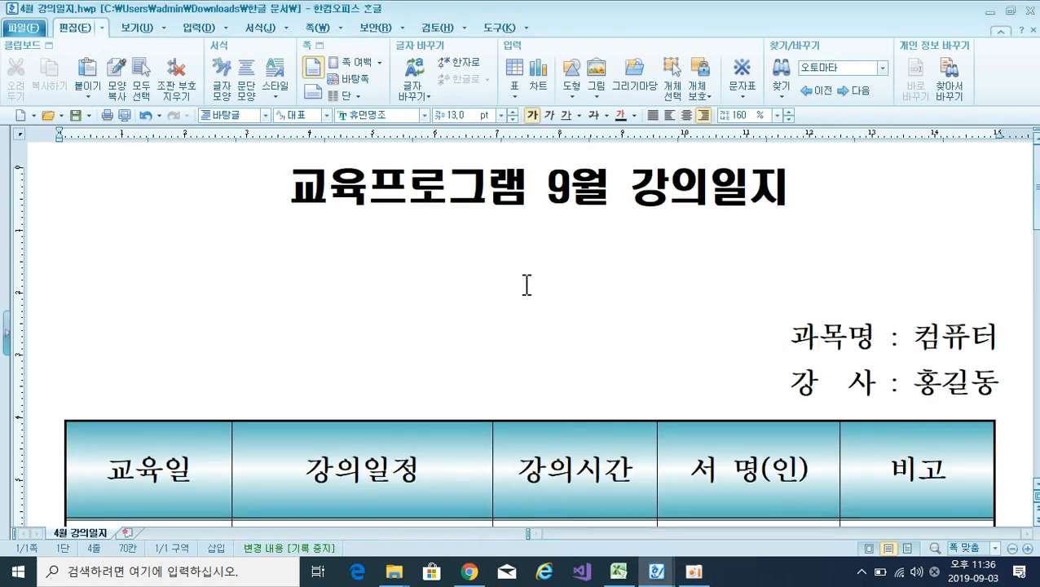
{"action": "left_click", "coordinate": [487, 203]}
{"action": "left_click", "coordinate": [850, 339]}
{"action": "left_click", "coordinate": [849, 389]}
Enter the title "교육 프로그램 9월 강의일지" in the blank document and leave two empty lines below it.
{"action": "mouse_move", "coordinate": [659, 576]}
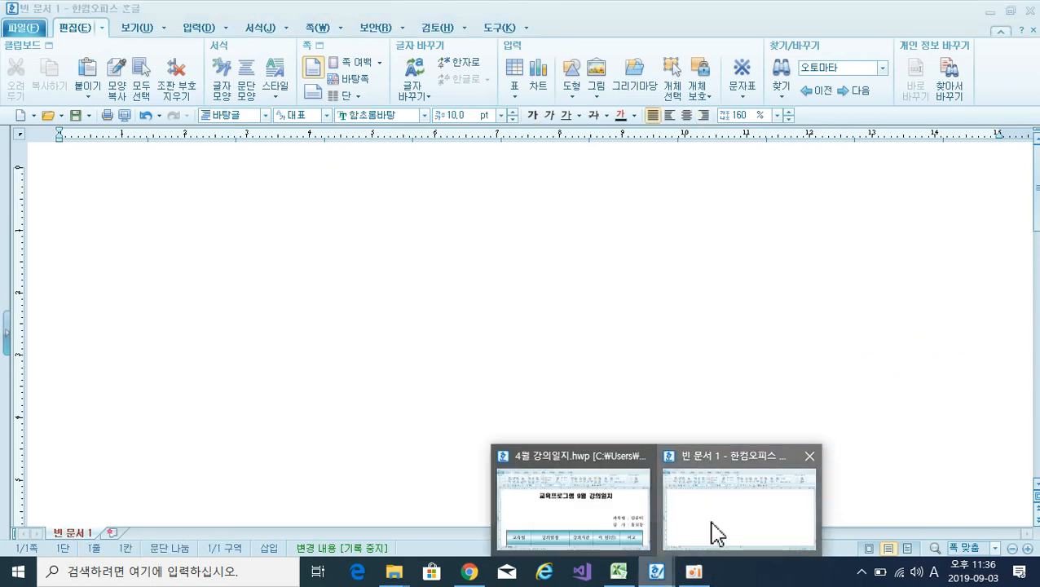
{"action": "left_click", "coordinate": [711, 526]}
{"action": "type", "text": "교육"}
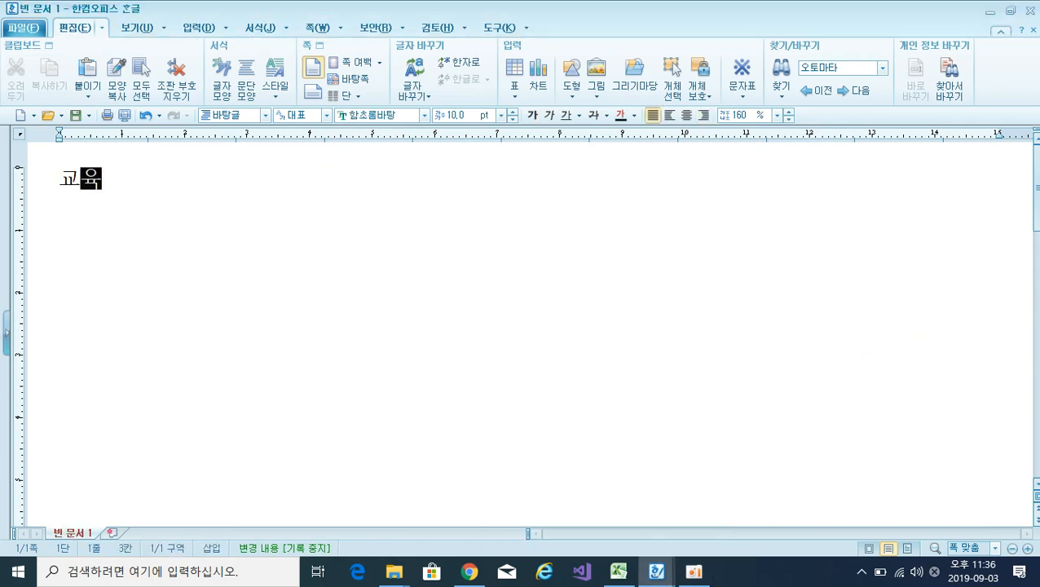
{"action": "type", "text": " 프로글램 "}
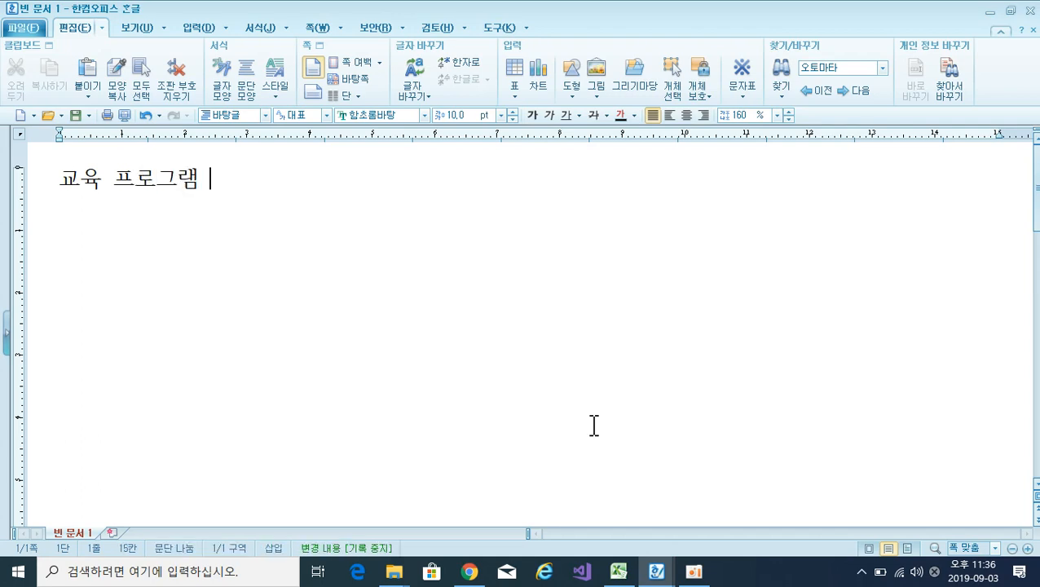
{"action": "type", "text": "9월 강ㅇ"}
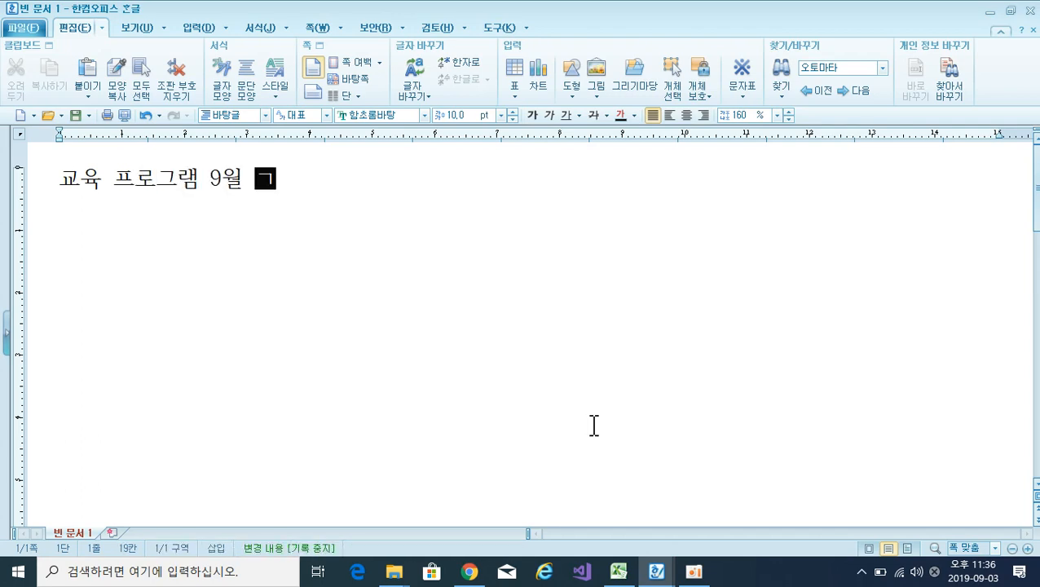
{"action": "type", "text": "일지"}
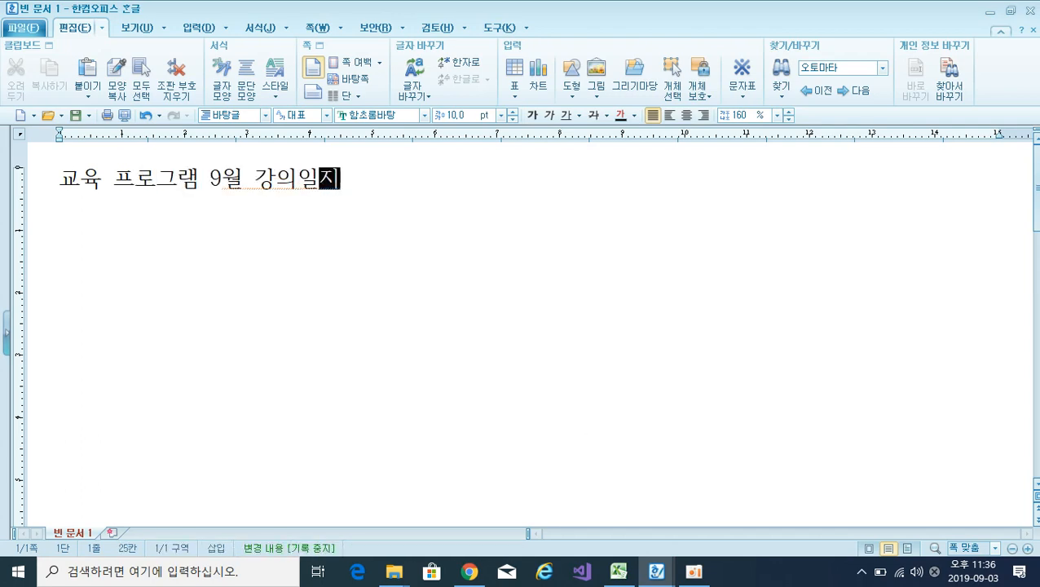
{"action": "key", "text": "Return"}
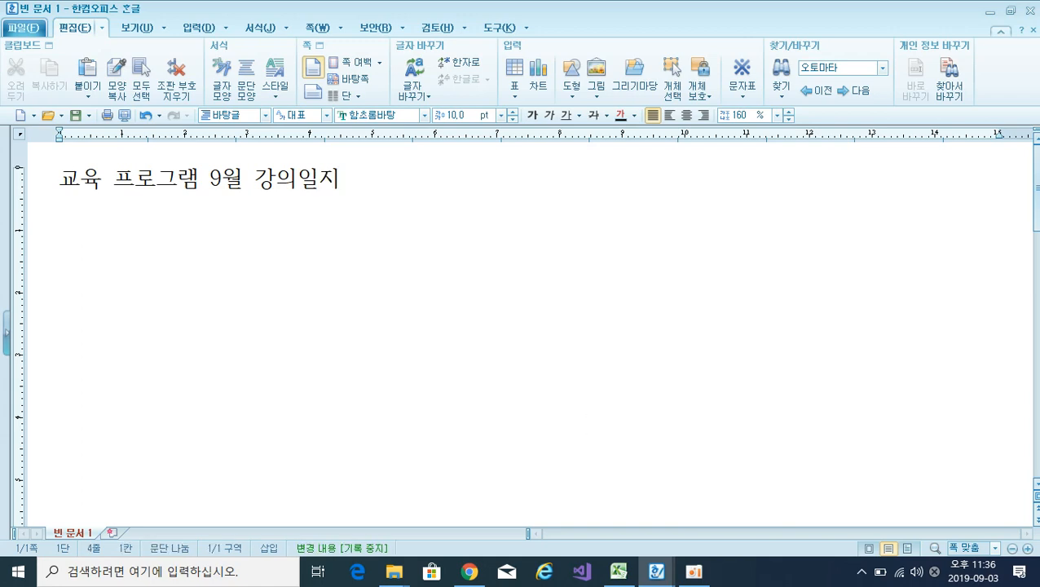
Add the line "과목명 : 컴퓨터" and, below it, a spaced "강 사 :" line with the instructor's name.
{"action": "type", "text": "과목명 :"}
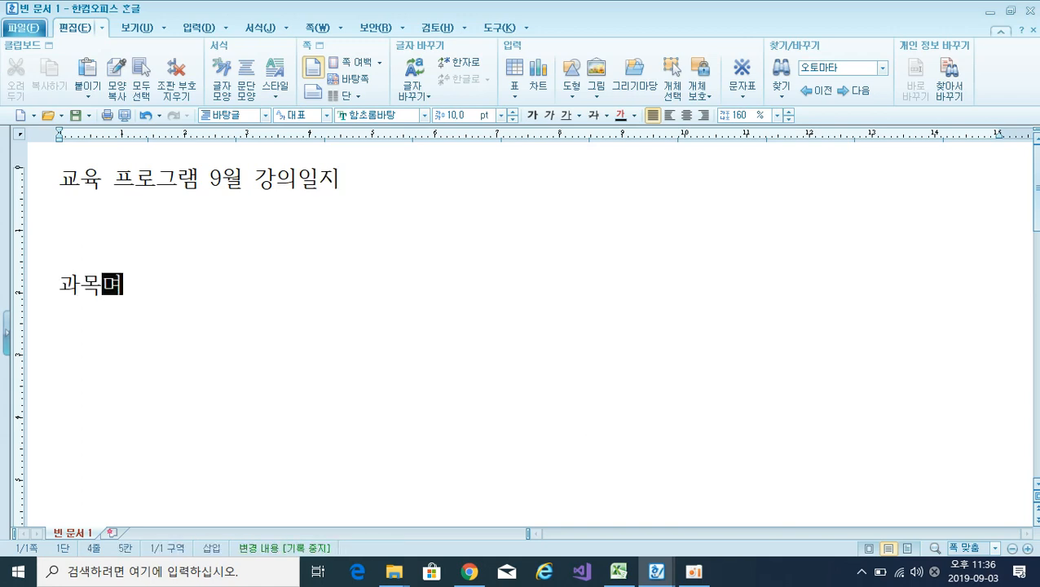
{"action": "type", "text": " 컴퓨터"}
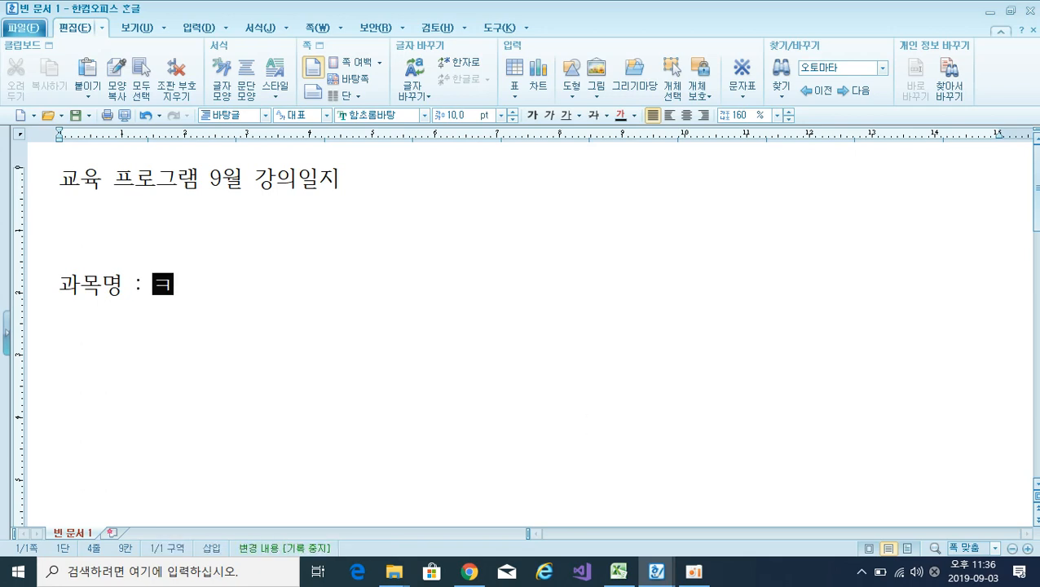
{"action": "key", "text": "Return"}
{"action": "type", "text": "강사"}
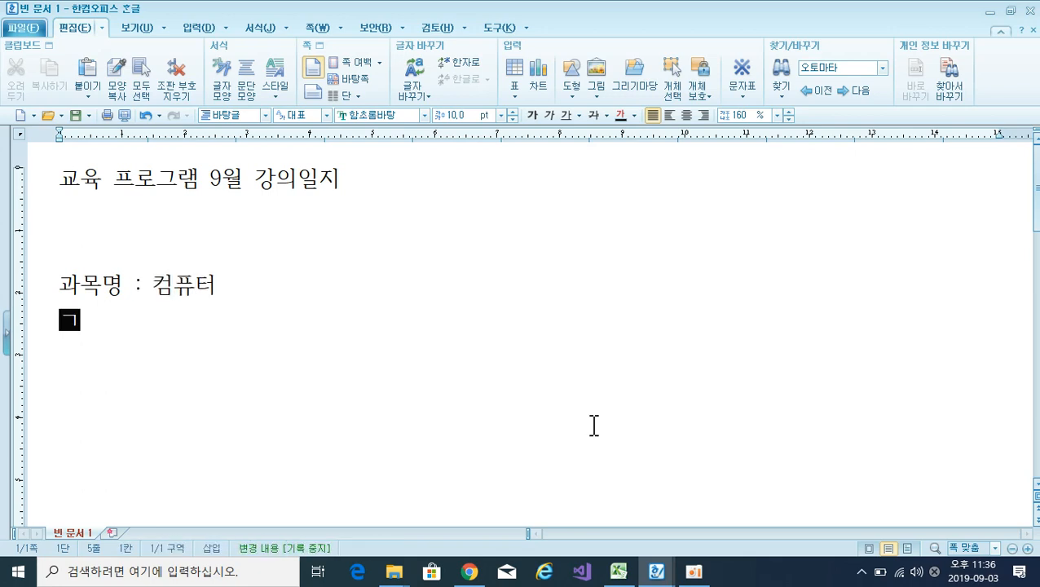
{"action": "key", "text": "BackSpace"}
{"action": "key", "text": "BackSpace"}
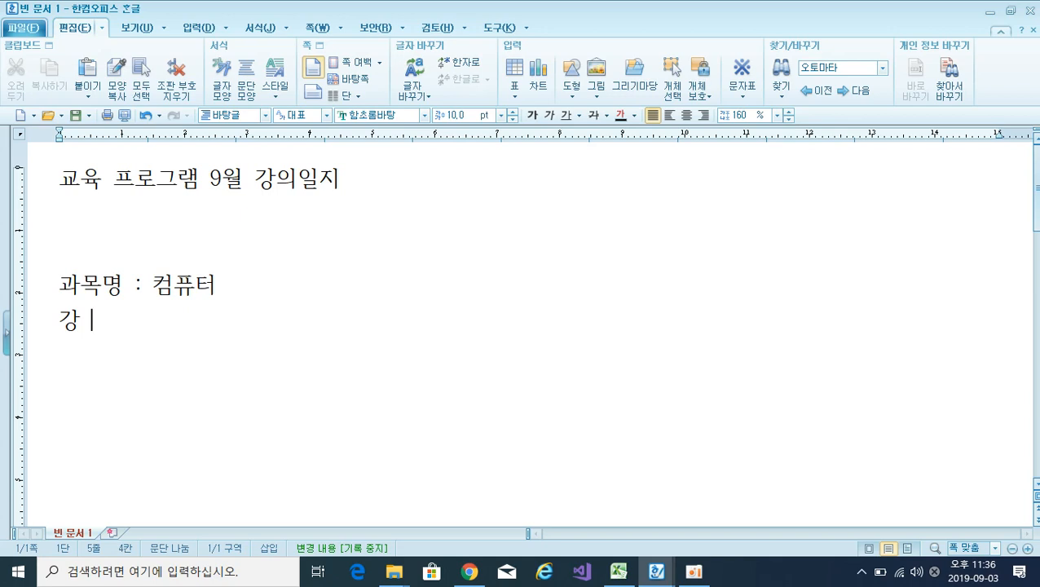
{"action": "type", "text": "사 : 홍길동"}
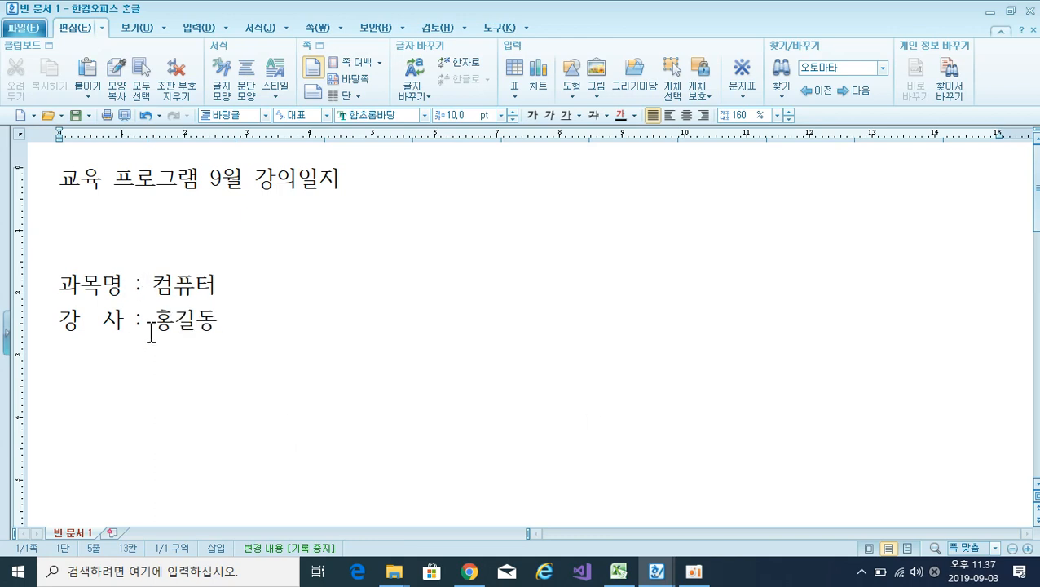
{"action": "key", "text": "Return"}
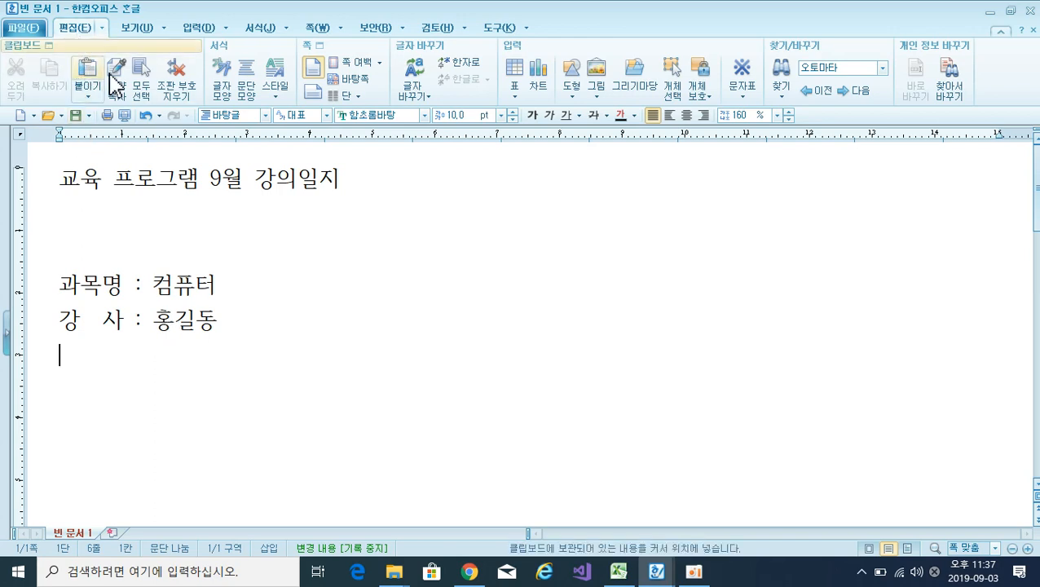
Insert a table with 12 rows and 5 columns below the instructor line.
{"action": "left_click", "coordinate": [520, 74]}
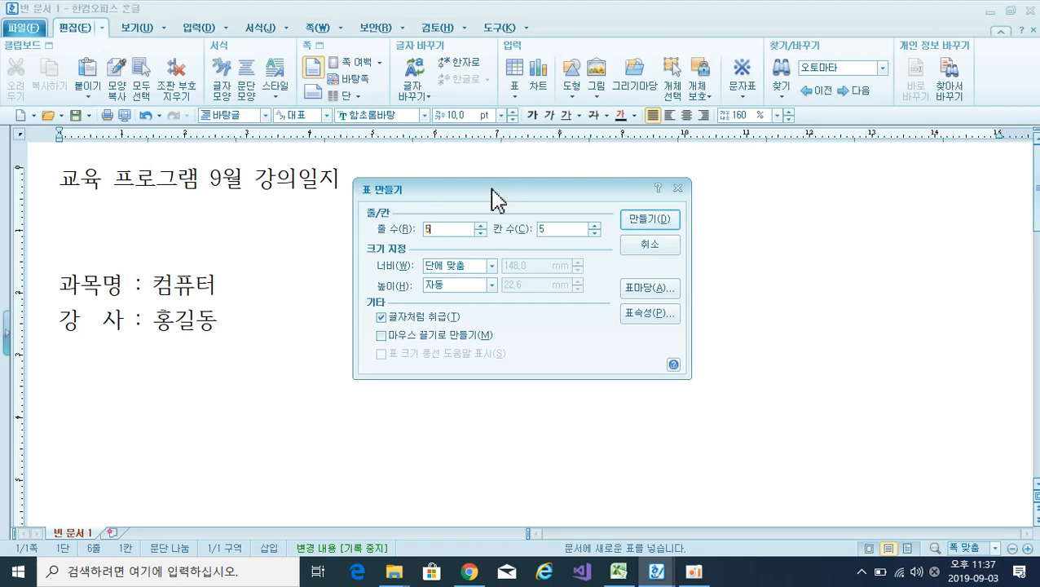
{"action": "left_click_drag", "start_coordinate": [492, 189], "coordinate": [407, 176]}
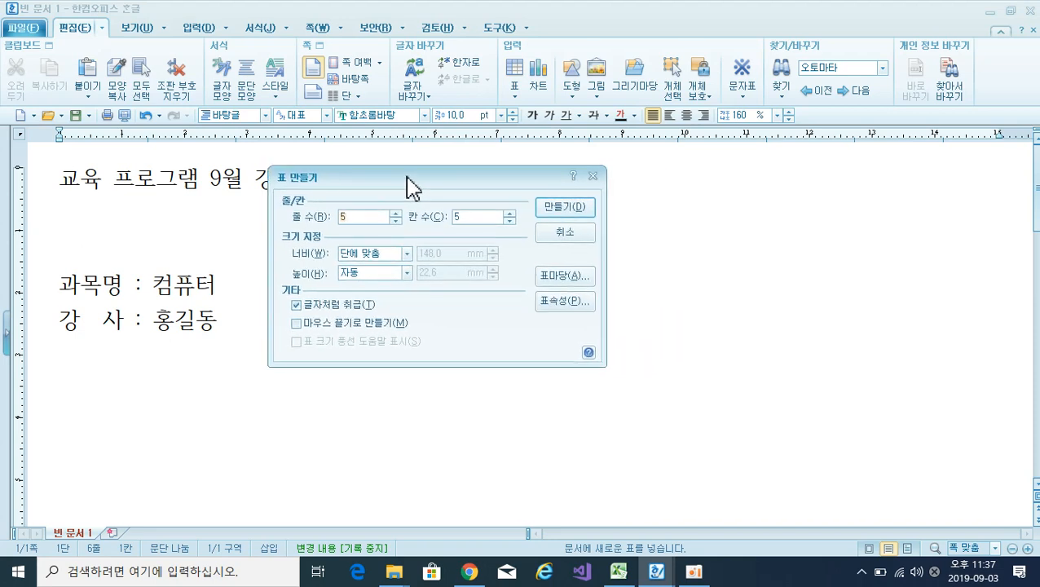
{"action": "left_click", "coordinate": [657, 573]}
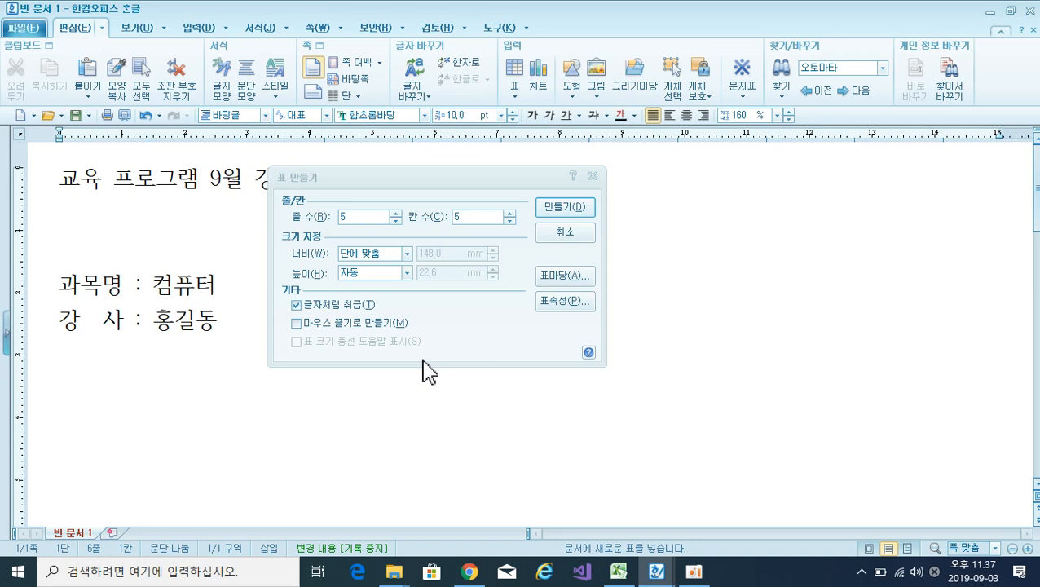
{"action": "left_click", "coordinate": [368, 216]}
{"action": "type", "text": "12"}
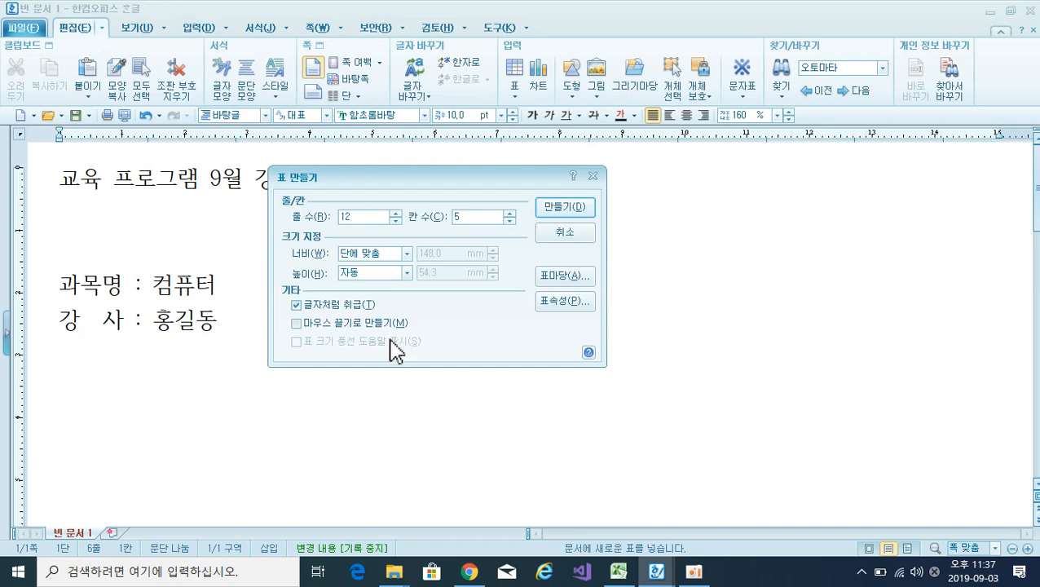
{"action": "left_click", "coordinate": [575, 209]}
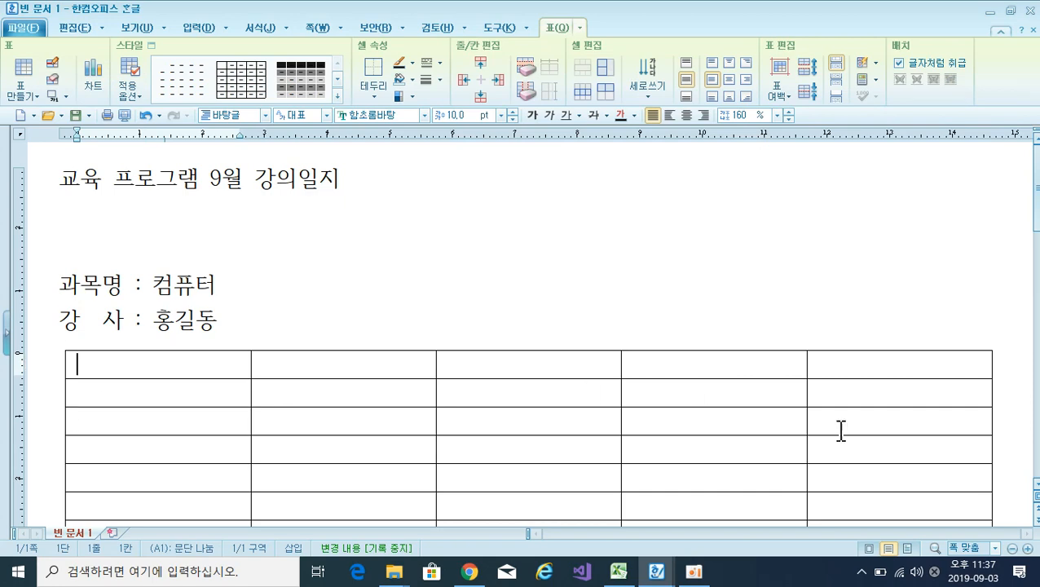
Fill the table's header row with 교육일, 강의일정, 강의시간, 서명(인) and 비고.
{"action": "scroll", "coordinate": [840, 430], "scroll_direction": "down", "scroll_amount": 5}
{"action": "scroll", "coordinate": [742, 430], "scroll_direction": "up", "scroll_amount": 4}
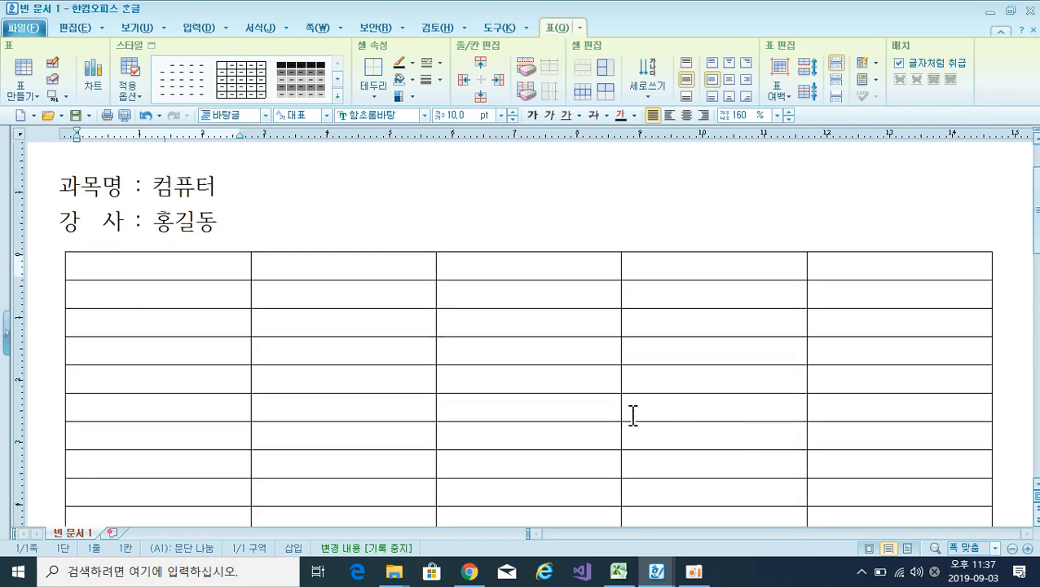
{"action": "type", "text": "교육일"}
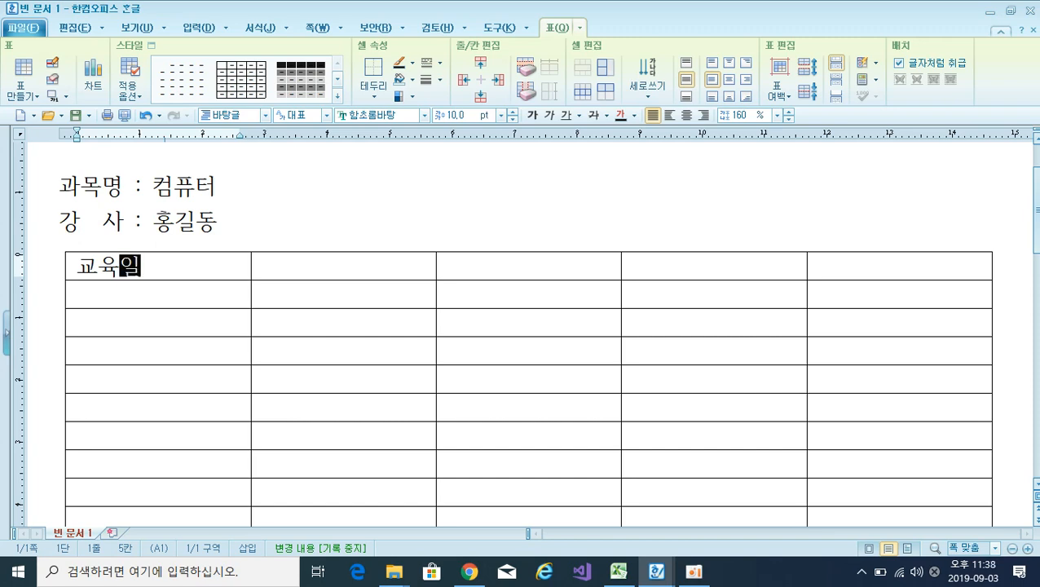
{"action": "key", "text": "Tab"}
{"action": "type", "text": "강의일정"}
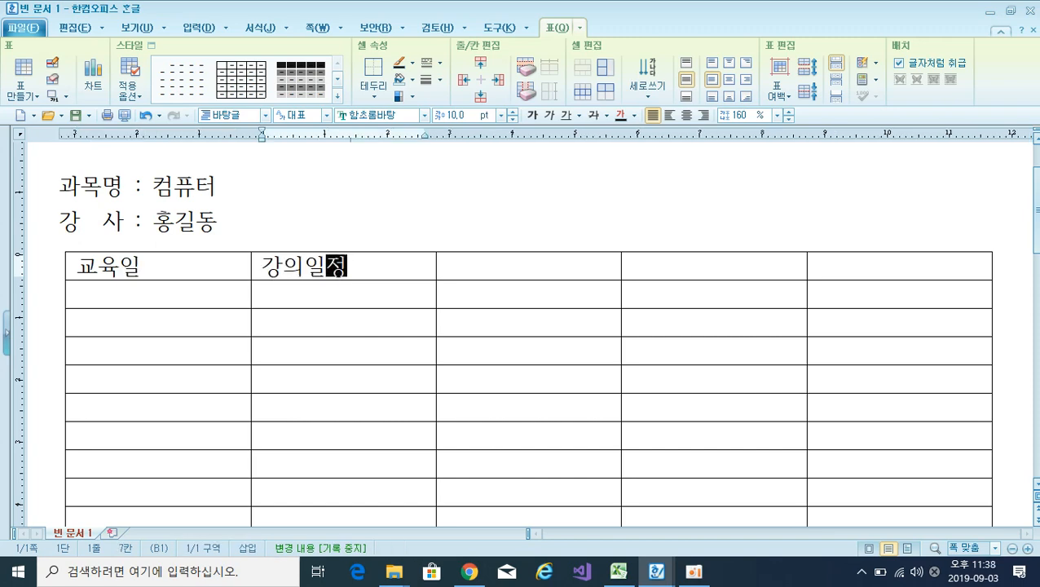
{"action": "key", "text": "Tab"}
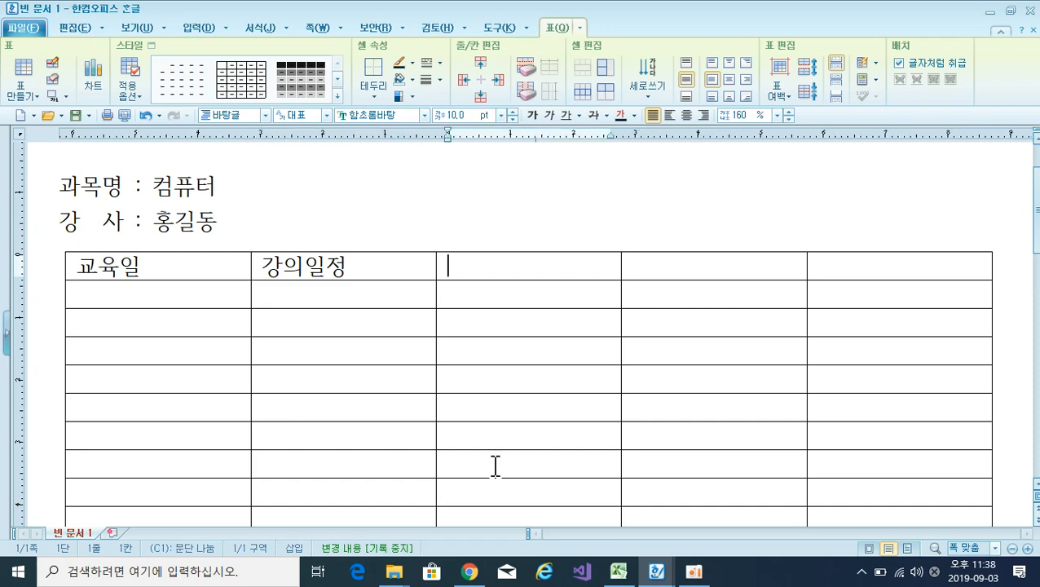
{"action": "type", "text": "강의시간"}
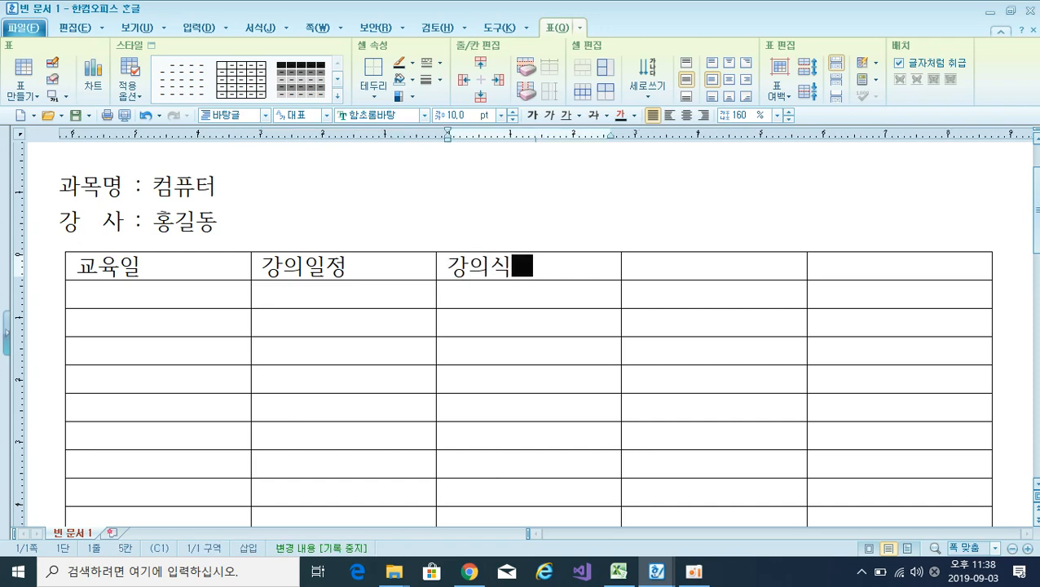
{"action": "key", "text": "Tab"}
{"action": "type", "text": "서명"}
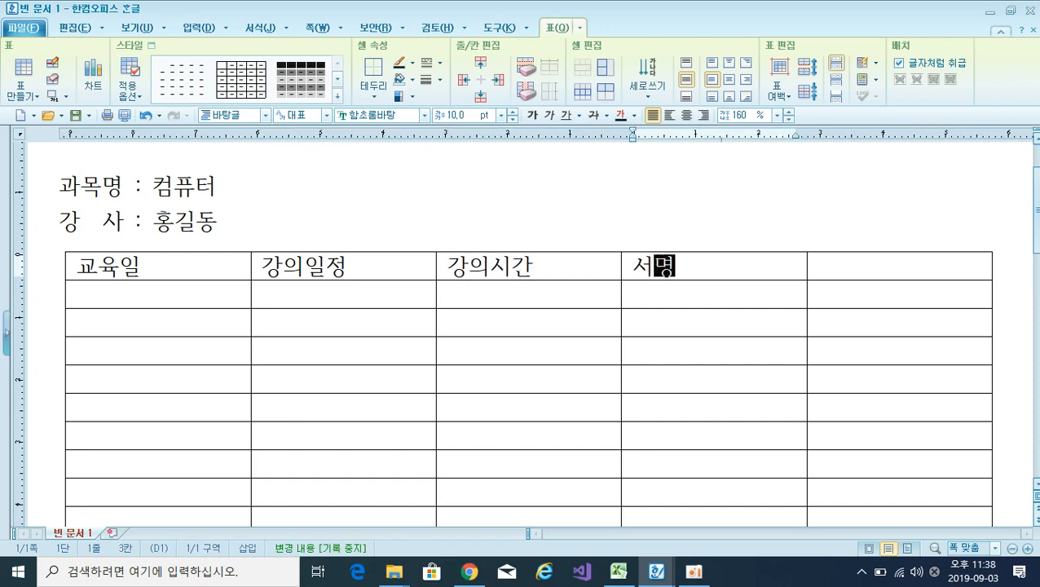
{"action": "type", "text": "(이ㄴ)"}
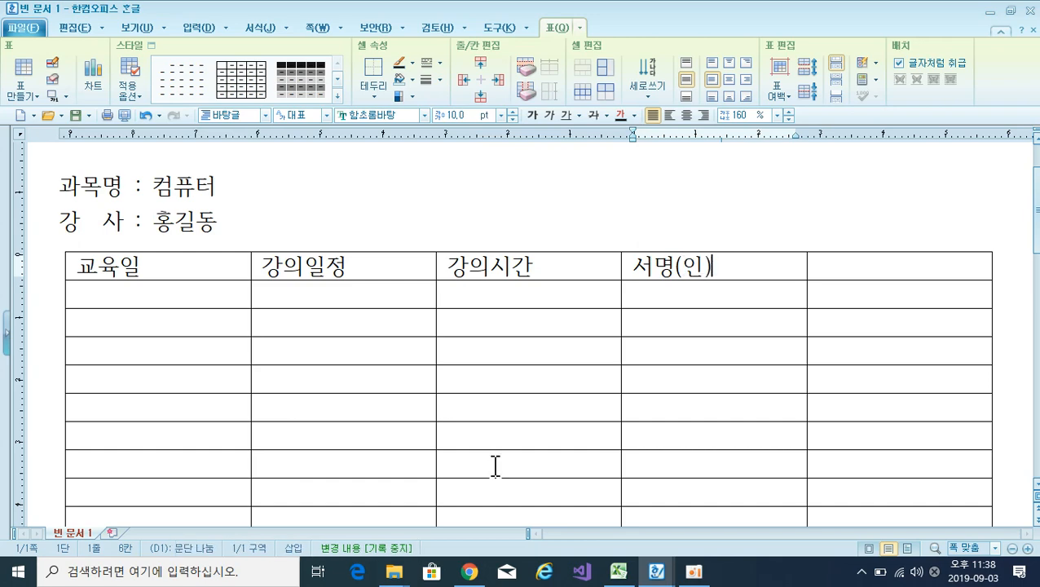
{"action": "key", "text": "Tab"}
{"action": "type", "text": "비고"}
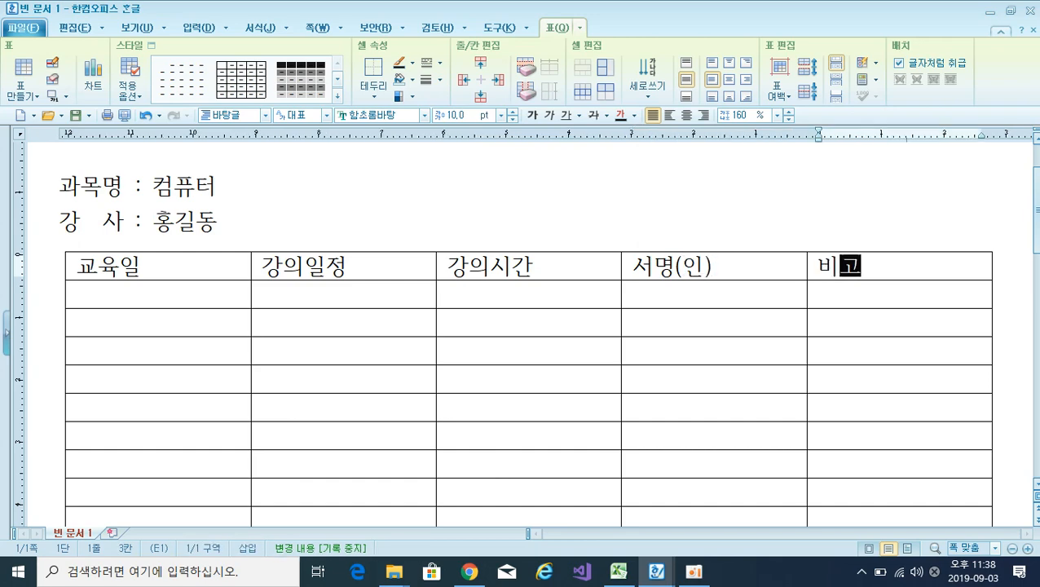
Enter 합계 in the first cell of the table's last row.
{"action": "scroll", "coordinate": [186, 431], "scroll_direction": "down", "scroll_amount": 5}
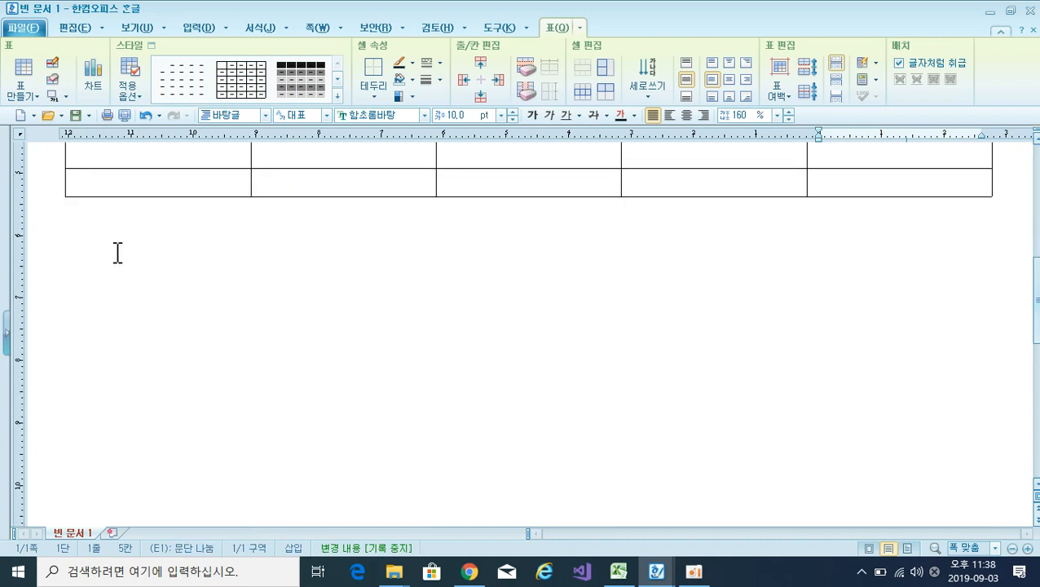
{"action": "left_click", "coordinate": [129, 189]}
{"action": "type", "text": "합ㄱ"}
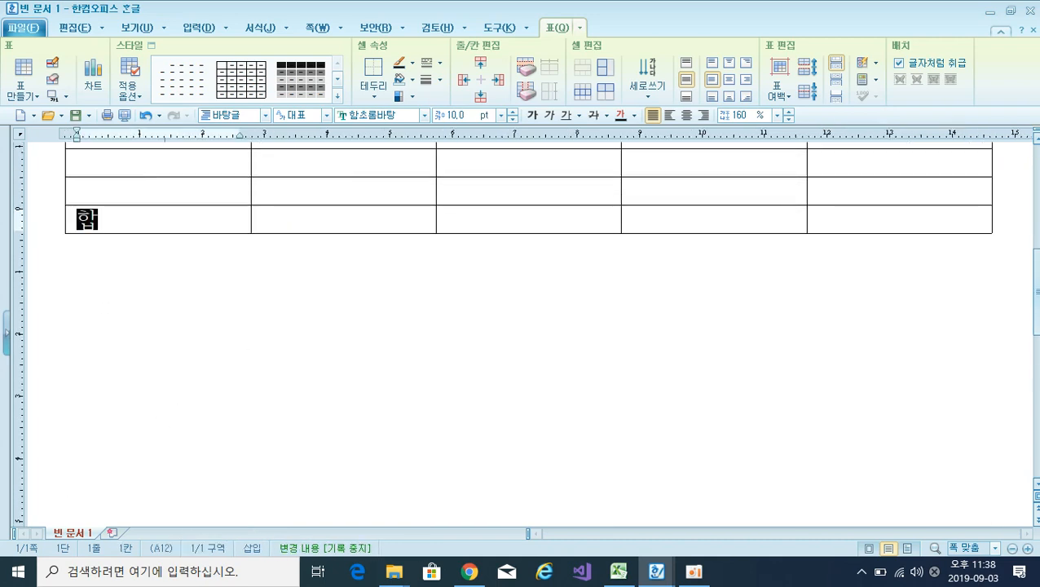
{"action": "scroll", "coordinate": [252, 342], "scroll_direction": "up", "scroll_amount": 8}
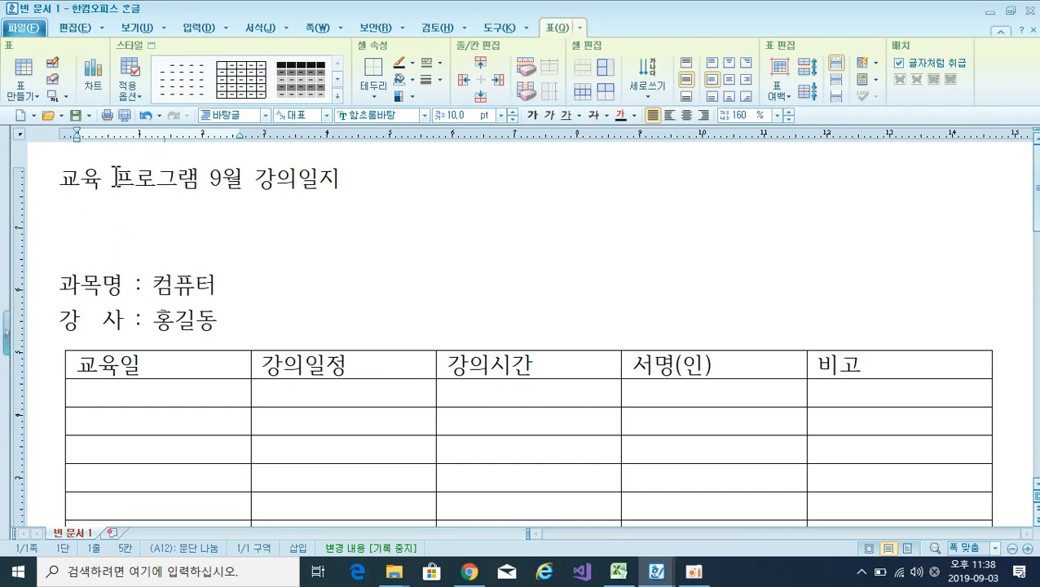
Set the font of the title line "교육 프로그램 9월 강의일지" to 한컴 윤고딕 250.
{"action": "left_click_drag", "start_coordinate": [118, 179], "coordinate": [199, 183]}
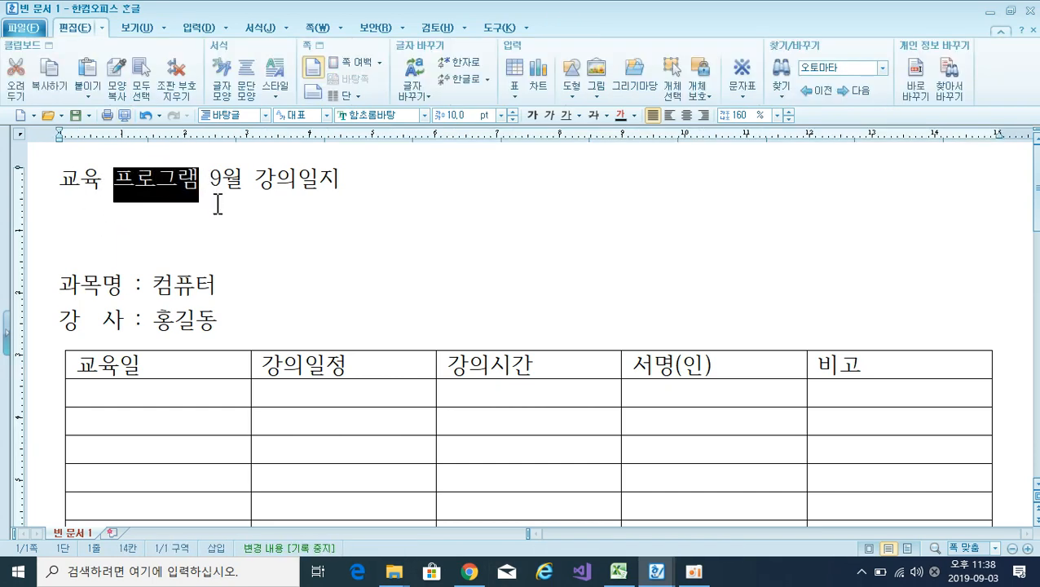
{"action": "left_click", "coordinate": [214, 215]}
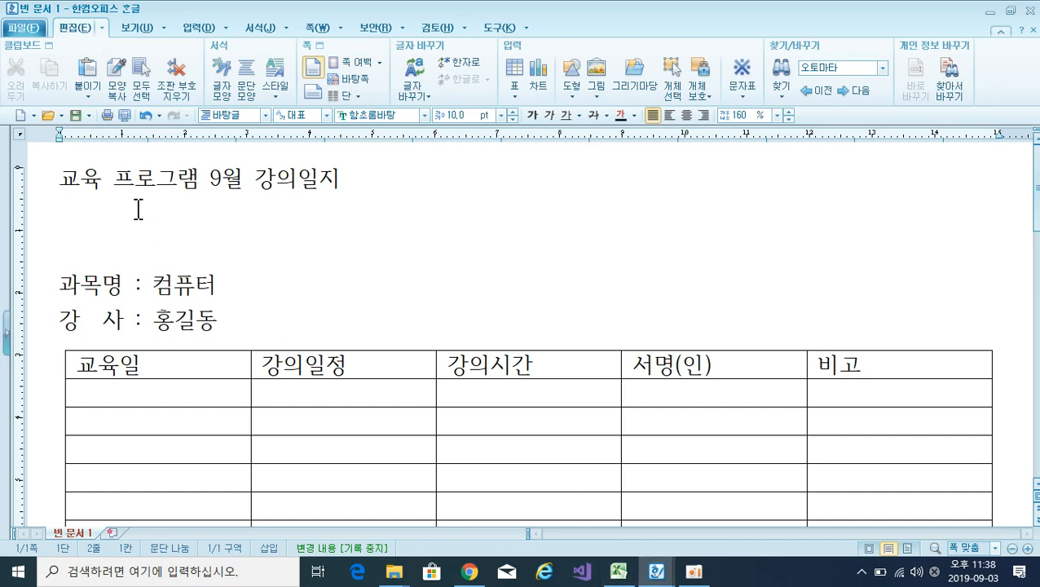
{"action": "left_click", "coordinate": [33, 189]}
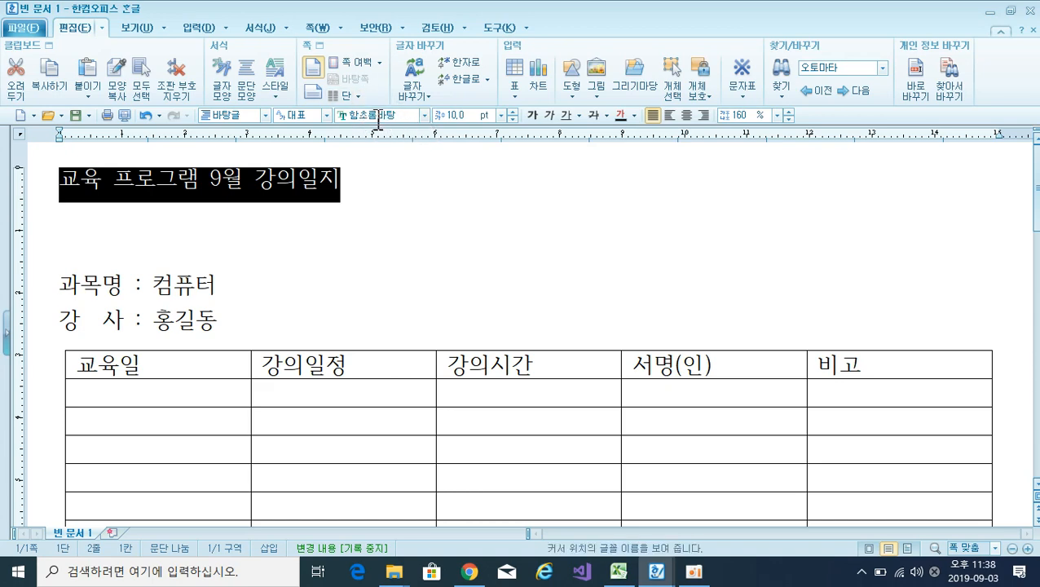
{"action": "left_click", "coordinate": [425, 117]}
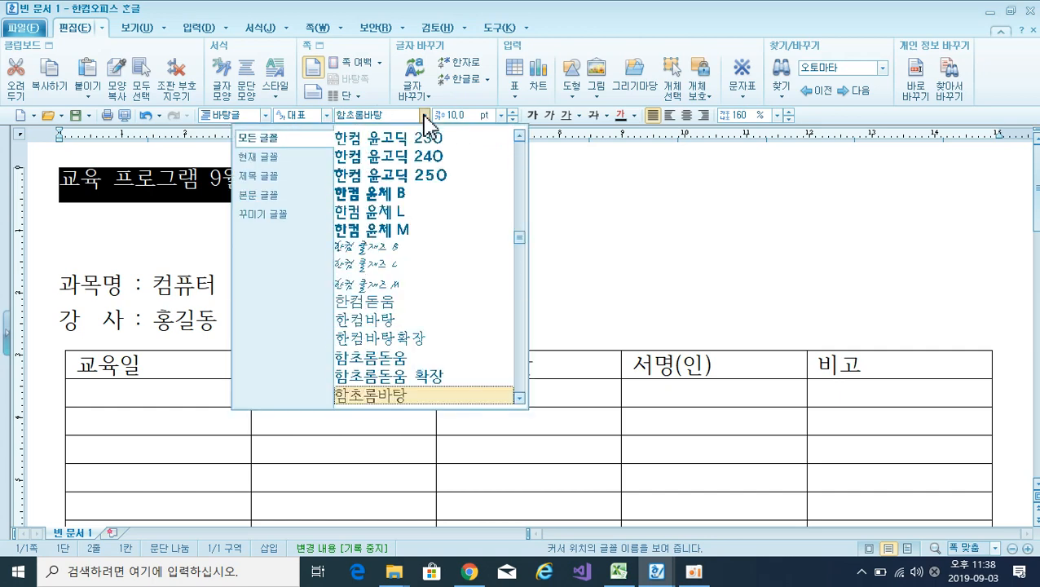
{"action": "left_click", "coordinate": [390, 175]}
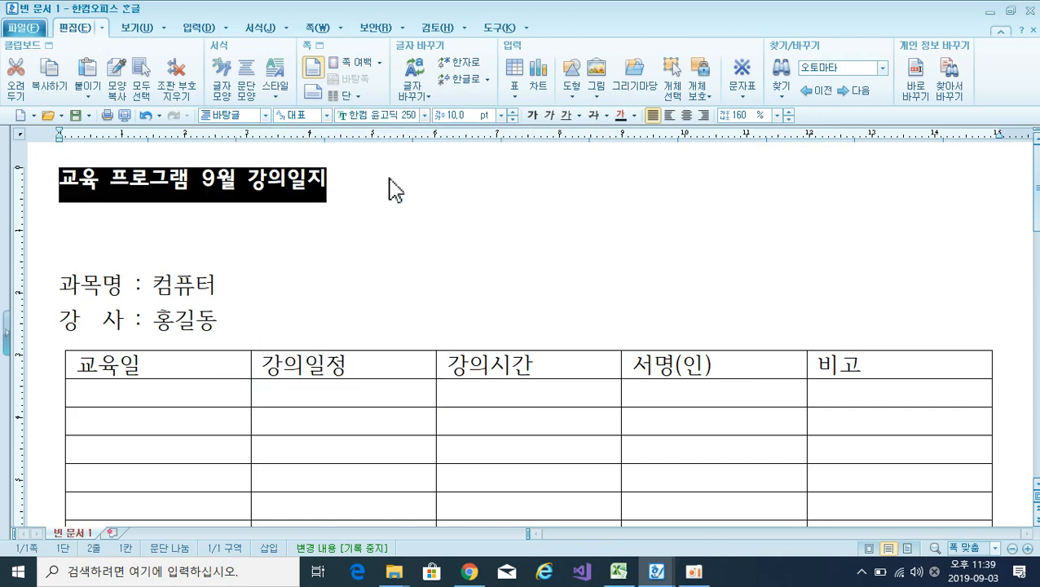
Enlarge the title to 20 pt and centre it on the page.
{"action": "left_click", "coordinate": [502, 116]}
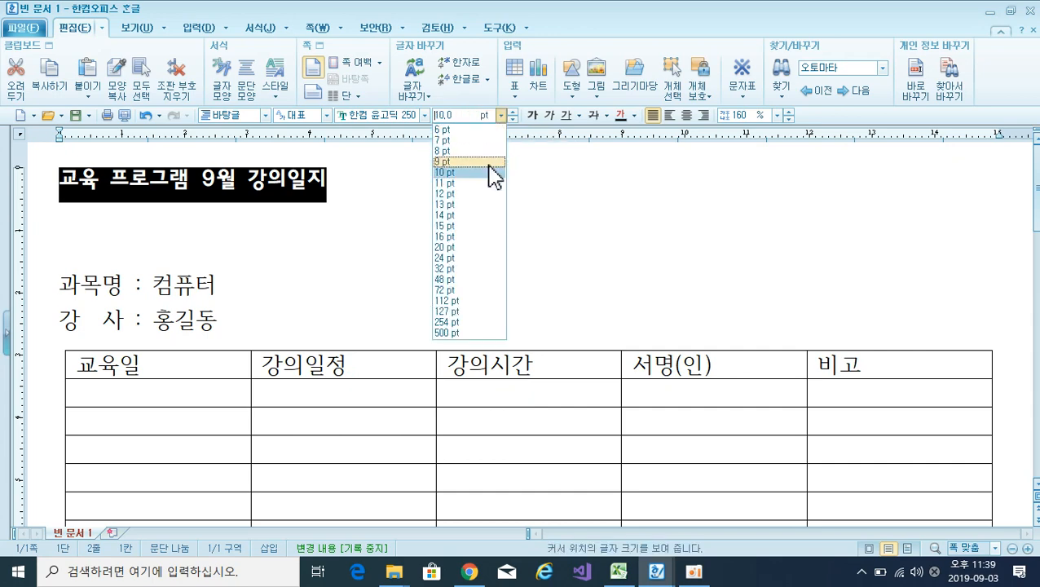
{"action": "left_click", "coordinate": [473, 247]}
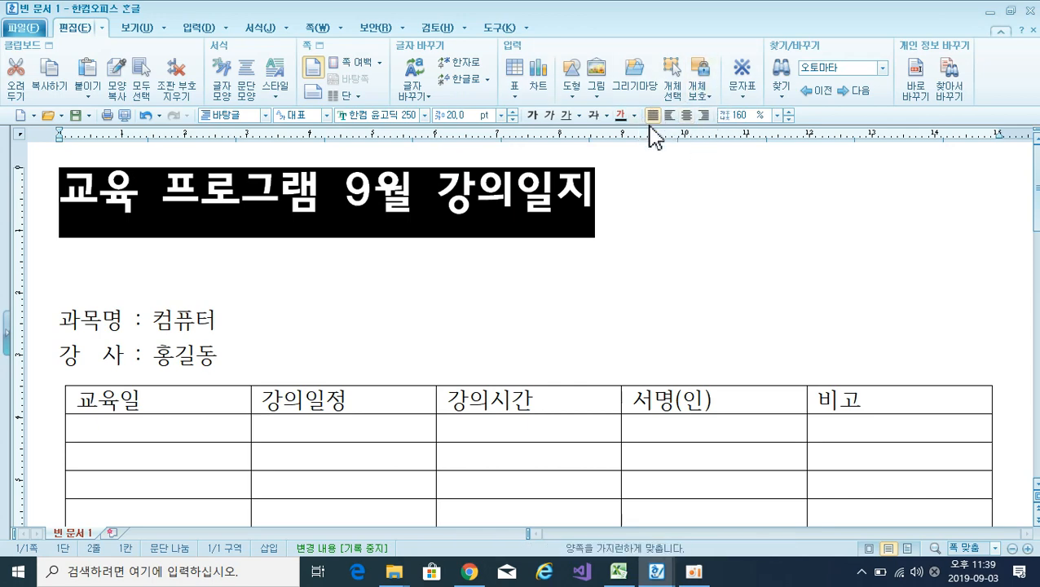
{"action": "left_click", "coordinate": [686, 115]}
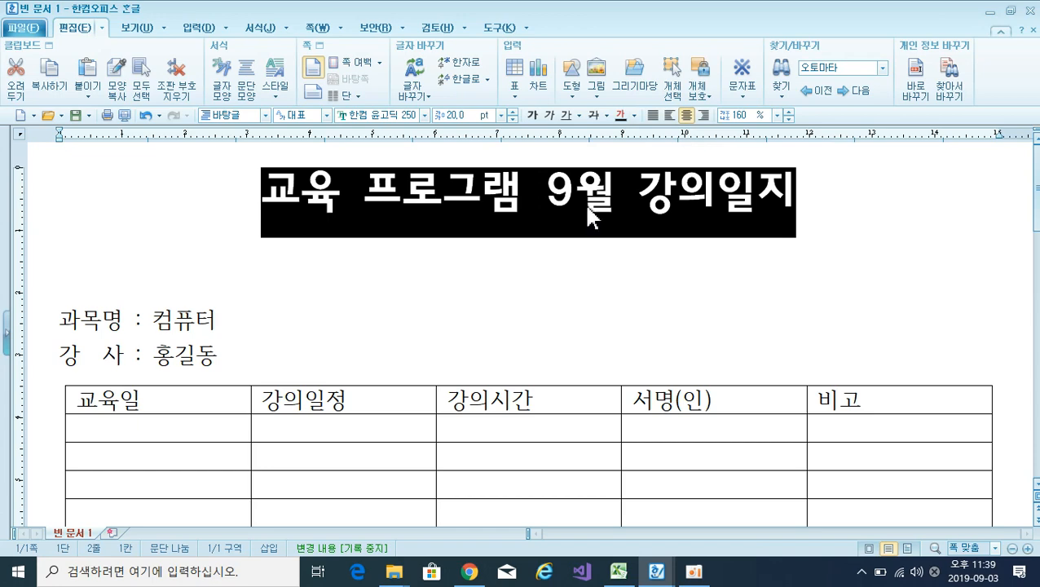
{"action": "left_click", "coordinate": [502, 291]}
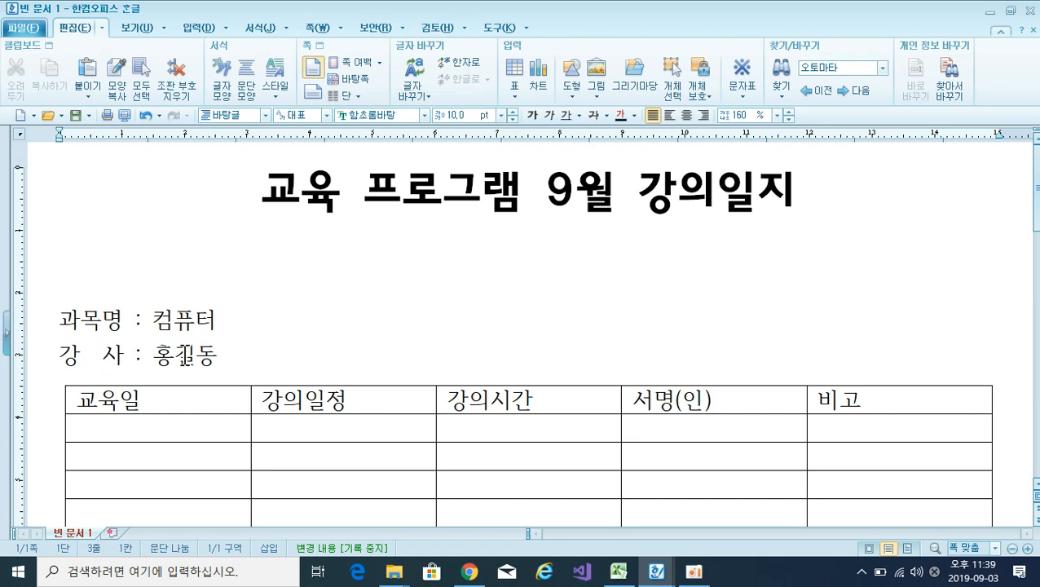
Format the subject and instructor lines together at 14 pt in the 한컴 윤고딕 230 font.
{"action": "left_click", "coordinate": [41, 327]}
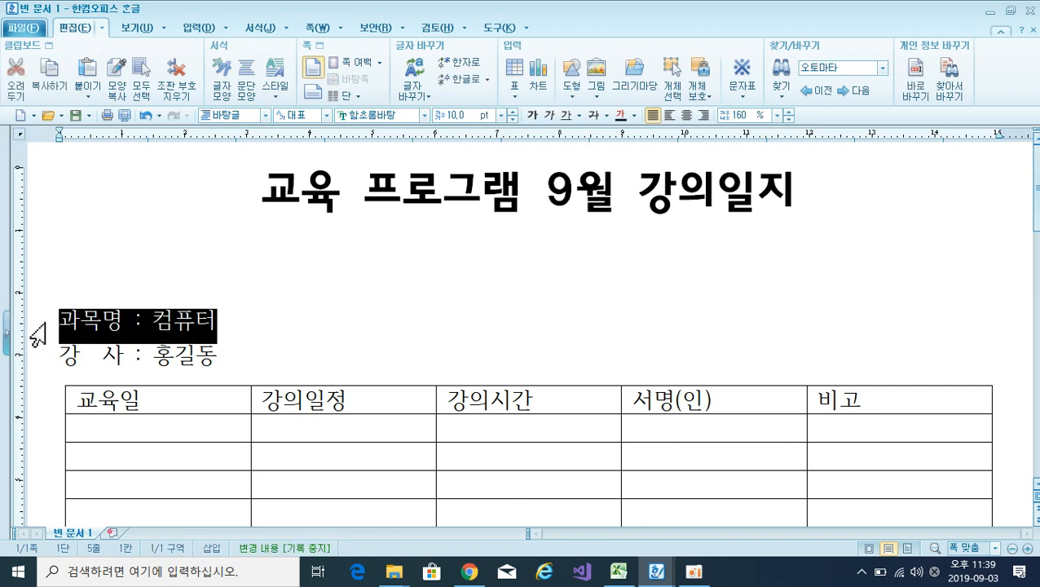
{"action": "left_click_drag", "start_coordinate": [36, 335], "coordinate": [38, 367]}
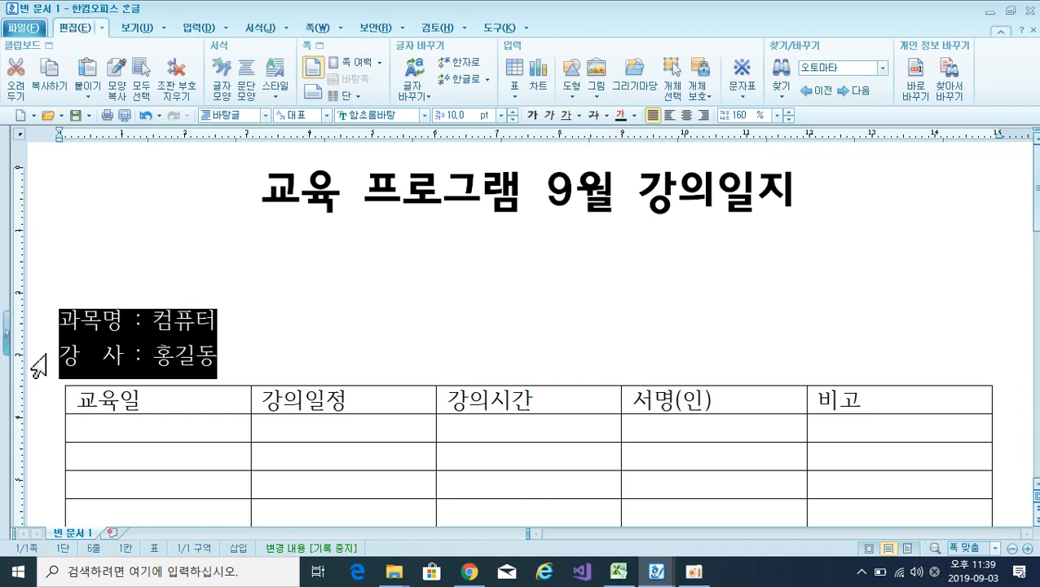
{"action": "left_click", "coordinate": [501, 116]}
{"action": "scroll", "coordinate": [479, 226], "scroll_direction": "down", "scroll_amount": 3}
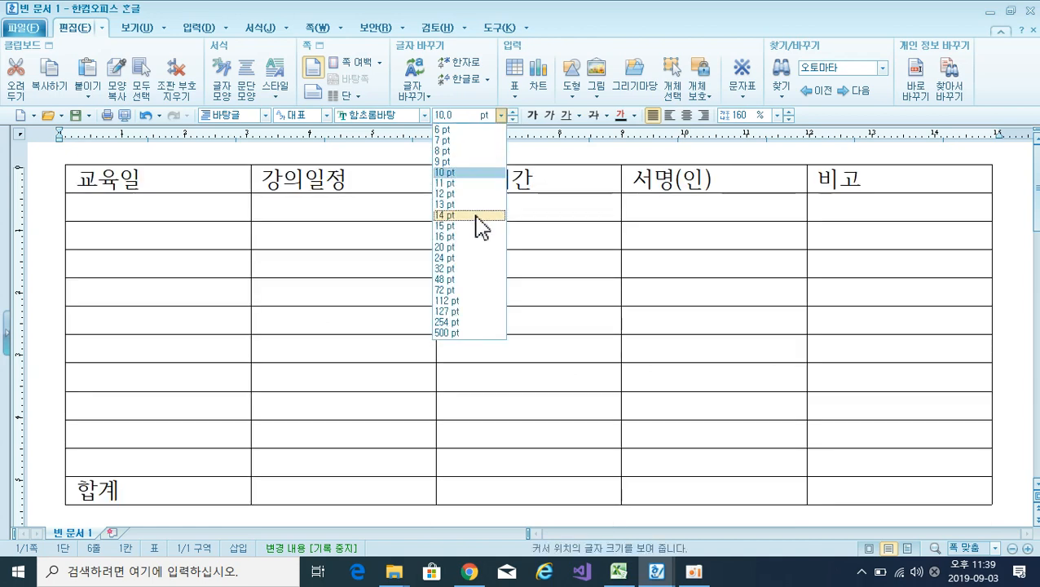
{"action": "left_click", "coordinate": [480, 217]}
{"action": "left_click", "coordinate": [424, 115]}
{"action": "scroll", "coordinate": [416, 196], "scroll_direction": "up", "scroll_amount": 1}
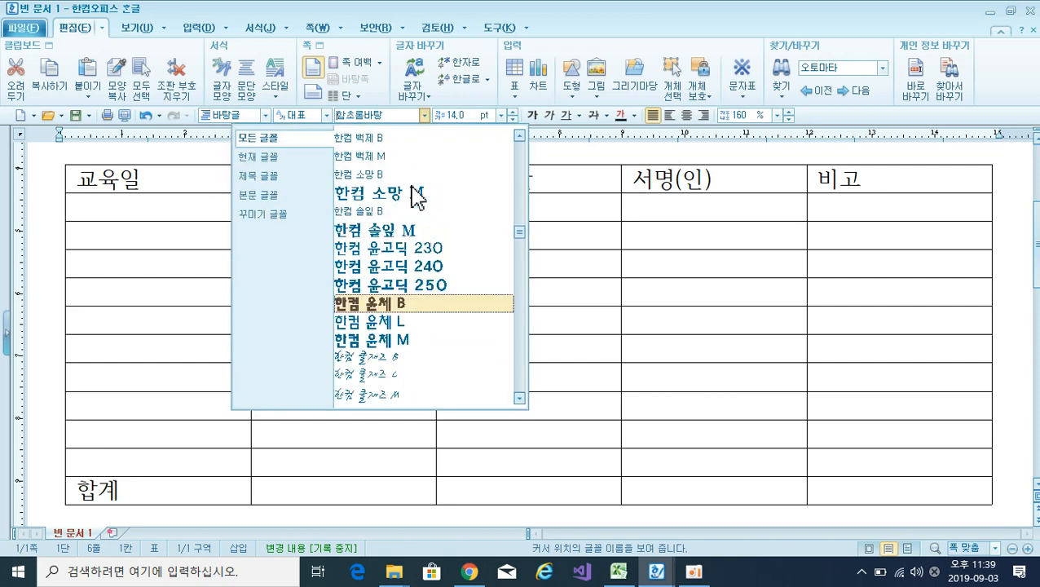
{"action": "scroll", "coordinate": [424, 196], "scroll_direction": "up", "scroll_amount": 3}
{"action": "scroll", "coordinate": [436, 198], "scroll_direction": "down", "scroll_amount": 1}
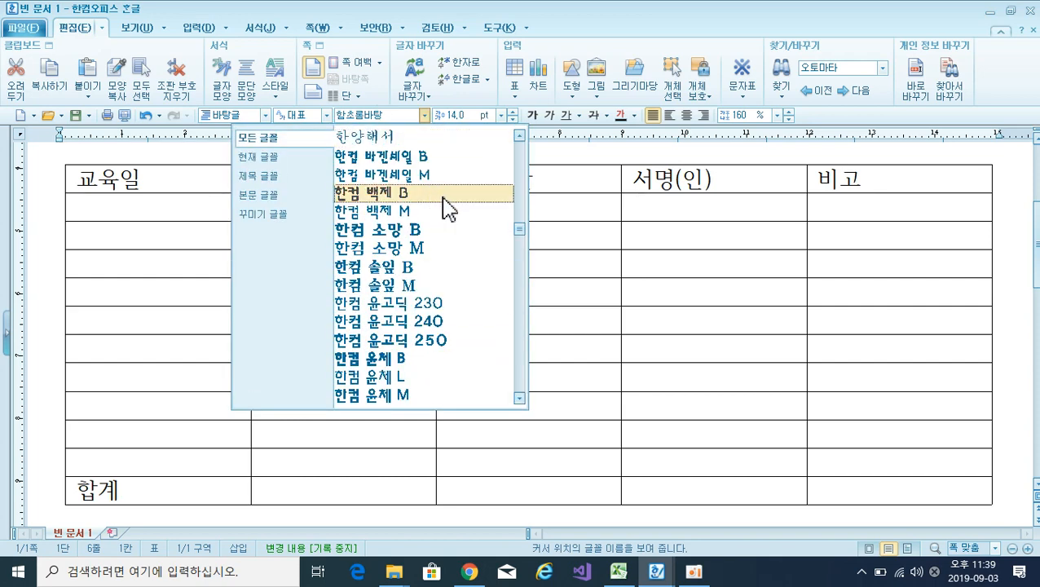
{"action": "left_click", "coordinate": [426, 304]}
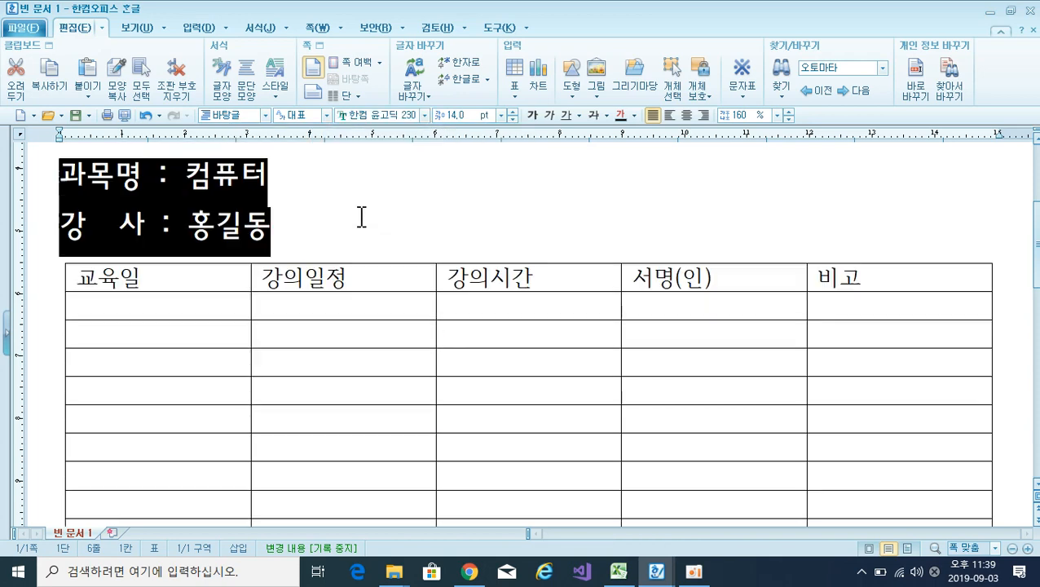
Right-align the subject and instructor lines above the table.
{"action": "scroll", "coordinate": [361, 217], "scroll_direction": "up", "scroll_amount": 3}
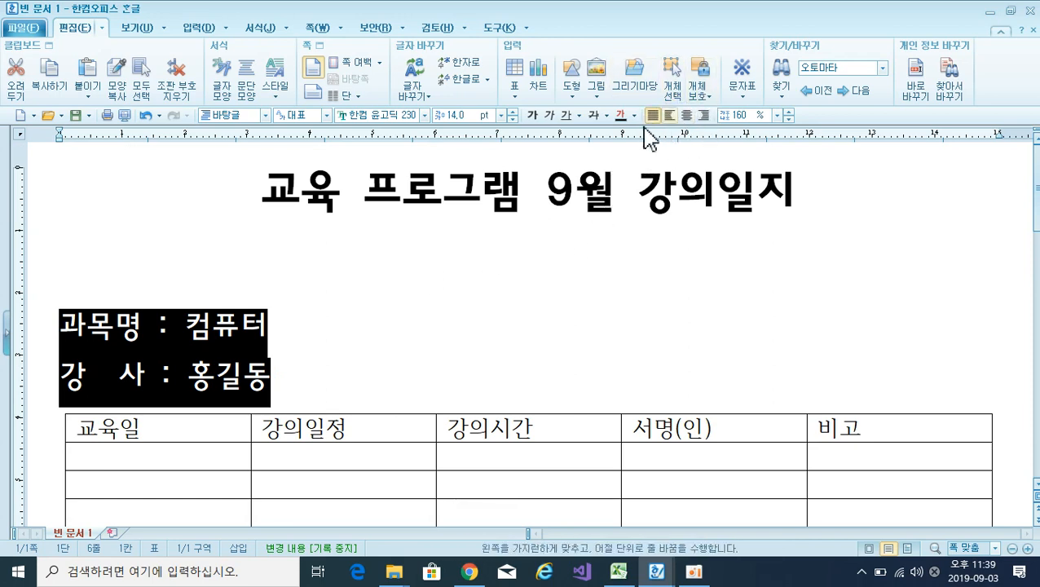
{"action": "left_click", "coordinate": [704, 115]}
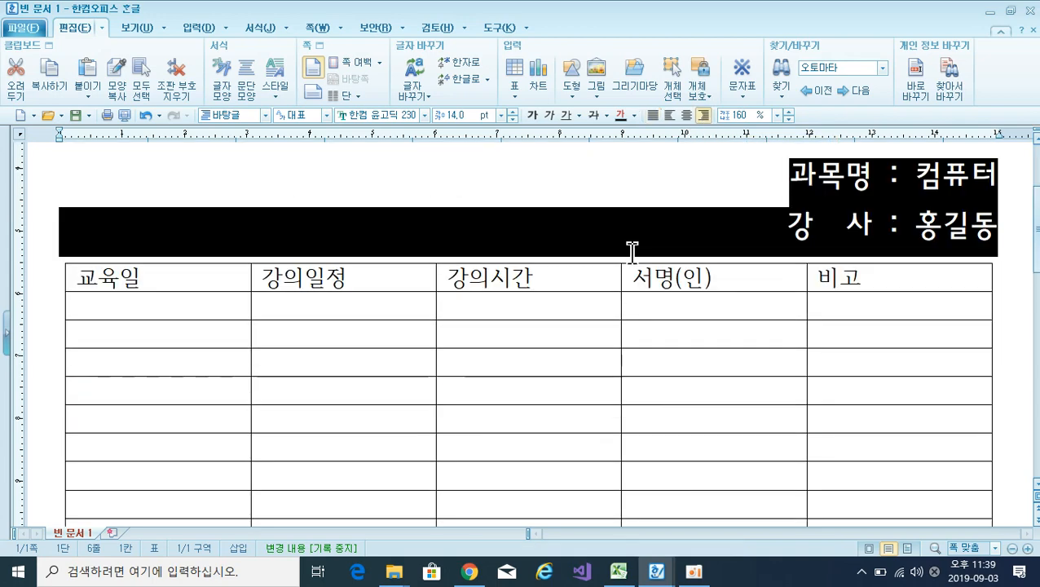
{"action": "scroll", "coordinate": [581, 327], "scroll_direction": "up", "scroll_amount": 3}
{"action": "left_click", "coordinate": [574, 316]}
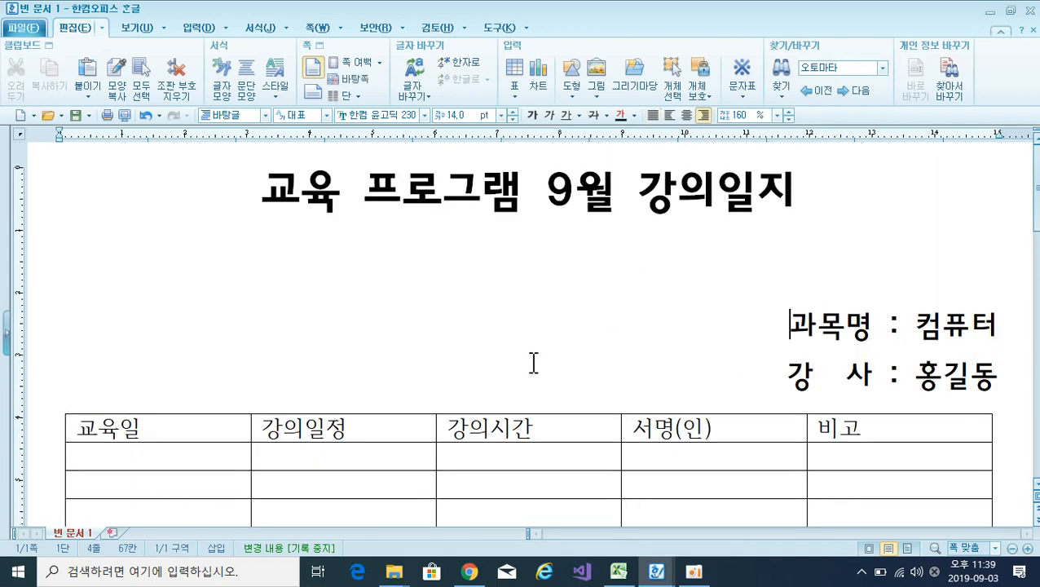
Set the font of all cells in the table to 한컴 윤고딕 230.
{"action": "scroll", "coordinate": [386, 336], "scroll_direction": "down", "scroll_amount": 2}
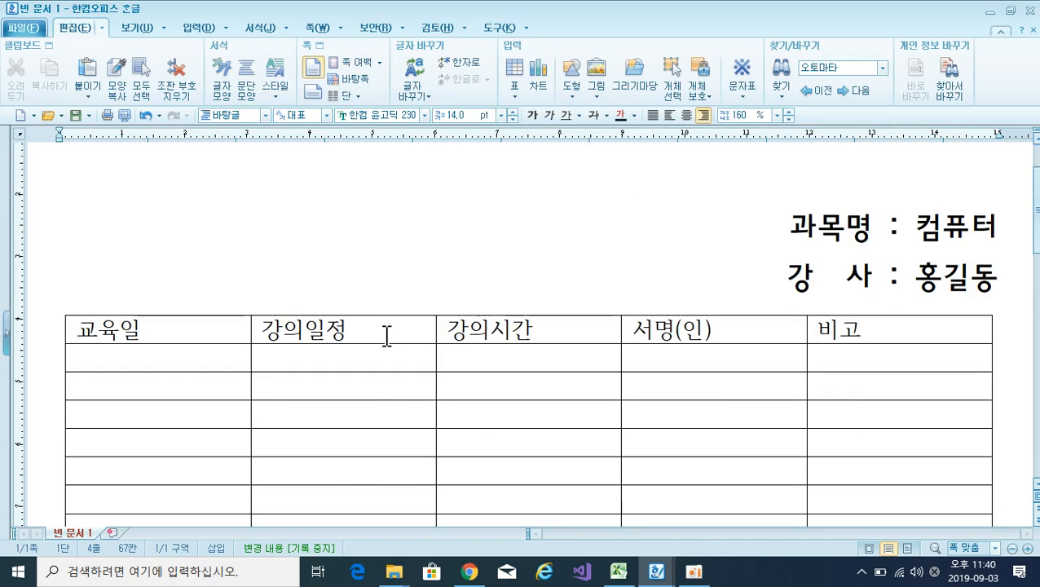
{"action": "left_click", "coordinate": [179, 331]}
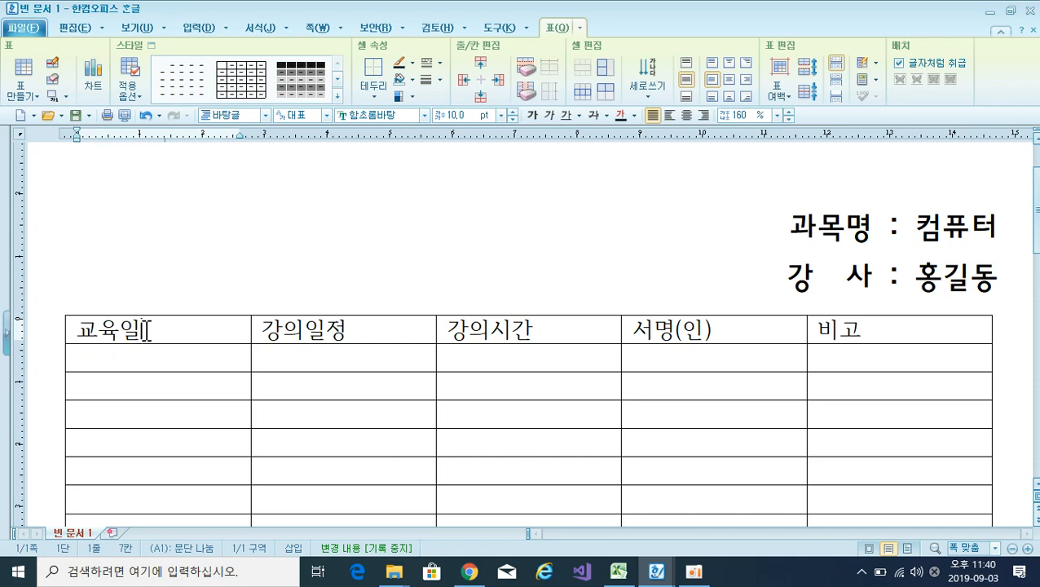
{"action": "left_click_drag", "start_coordinate": [147, 331], "coordinate": [873, 548]}
{"action": "scroll", "coordinate": [671, 328], "scroll_direction": "up", "scroll_amount": 3}
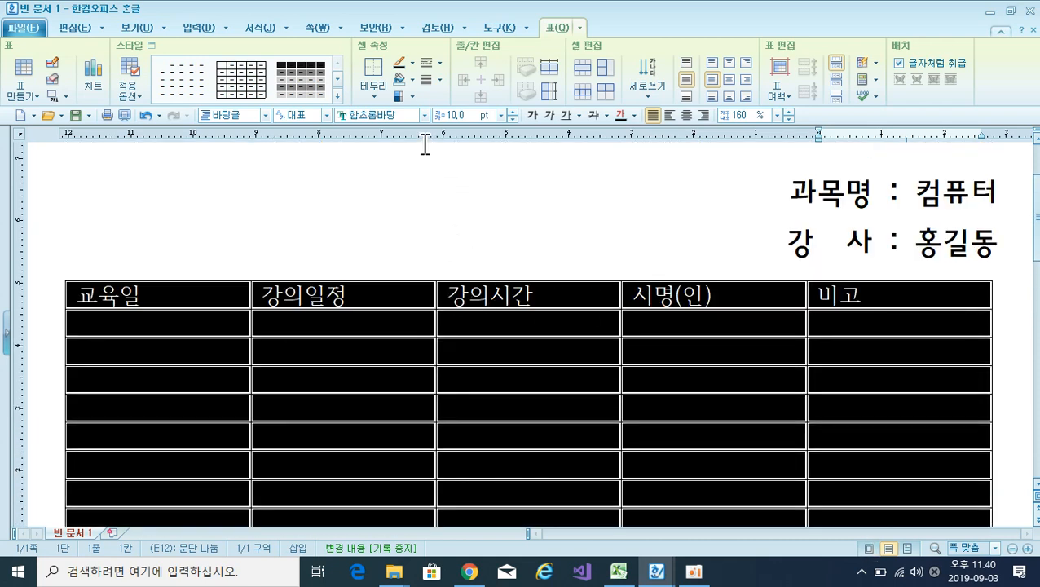
{"action": "left_click", "coordinate": [424, 115]}
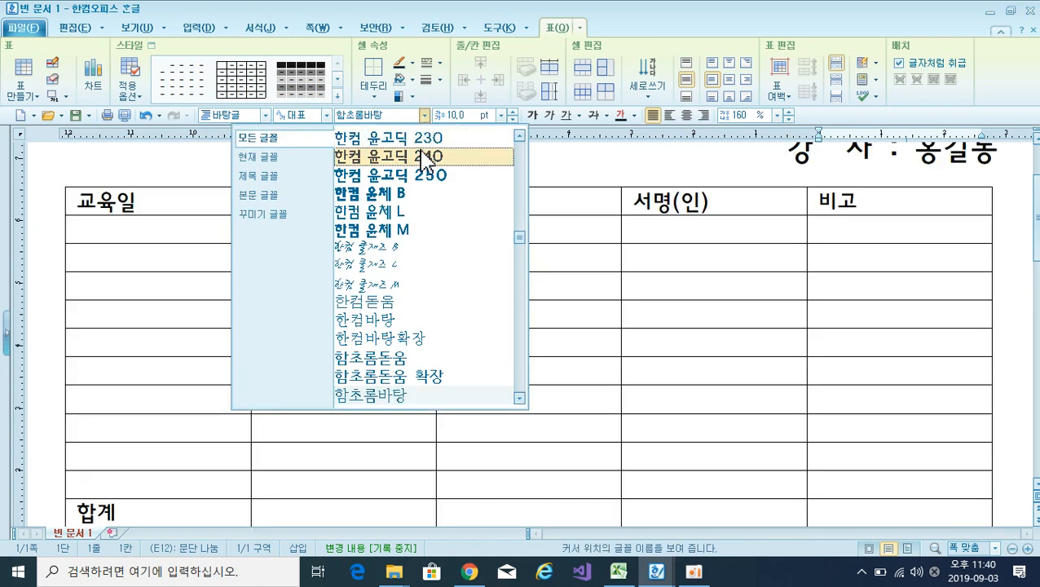
{"action": "left_click", "coordinate": [424, 137]}
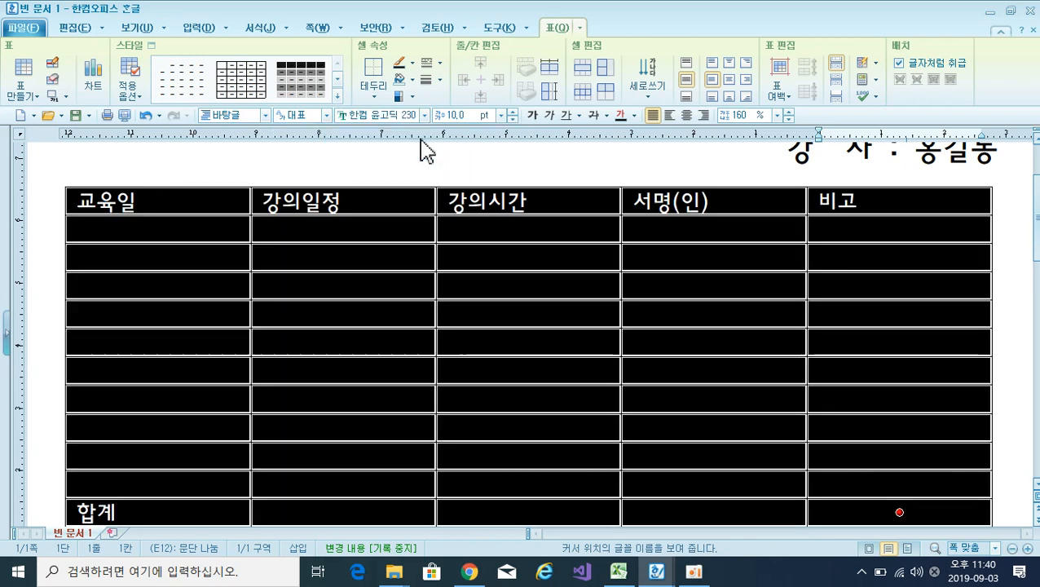
Enlarge the text of the whole table to 14 pt and centre it in the cells.
{"action": "left_click", "coordinate": [500, 115]}
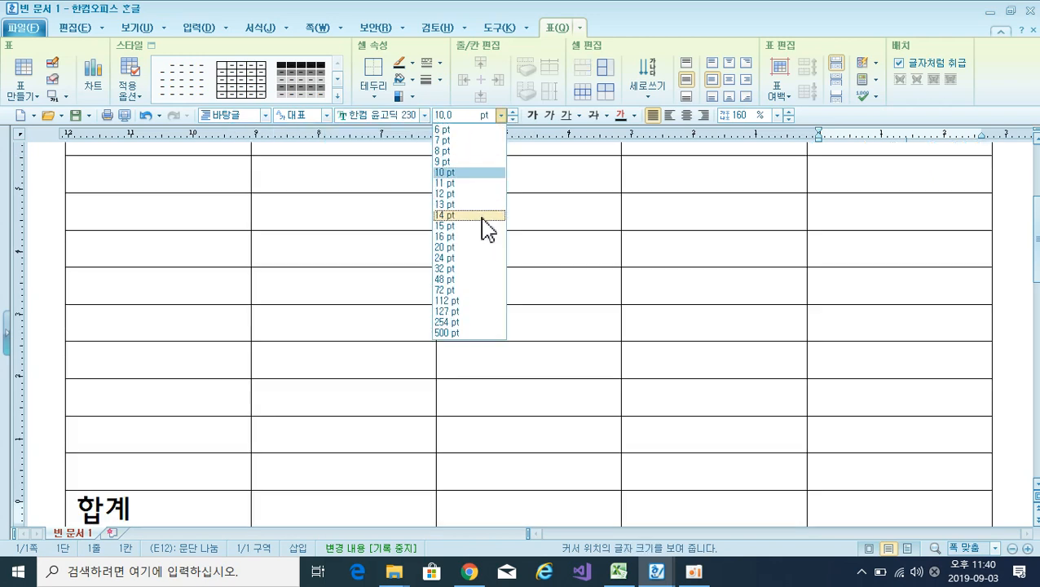
{"action": "left_click", "coordinate": [482, 217]}
{"action": "left_click", "coordinate": [686, 116]}
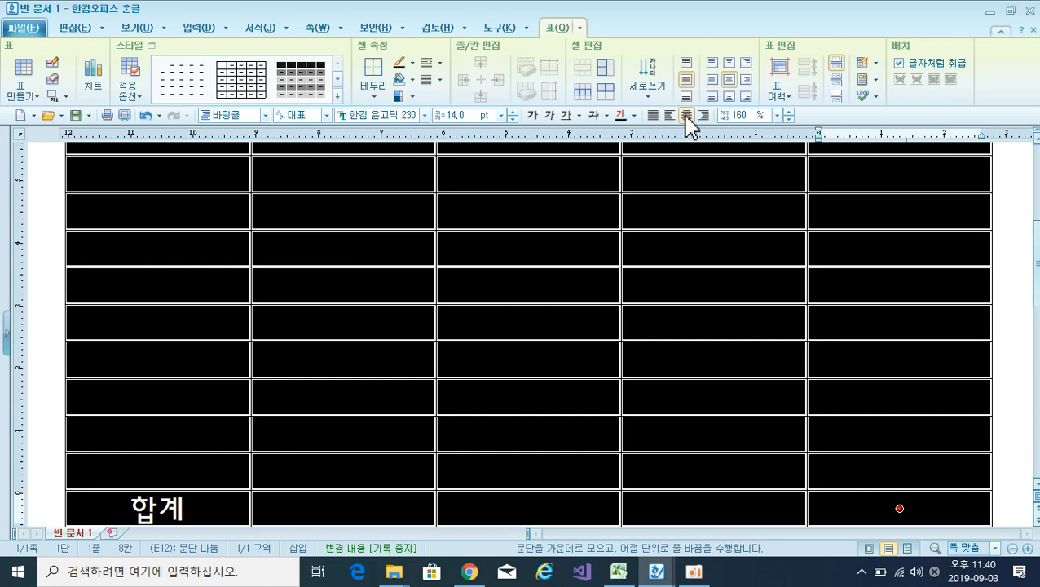
{"action": "scroll", "coordinate": [527, 282], "scroll_direction": "up", "scroll_amount": 5}
{"action": "left_click", "coordinate": [510, 289]}
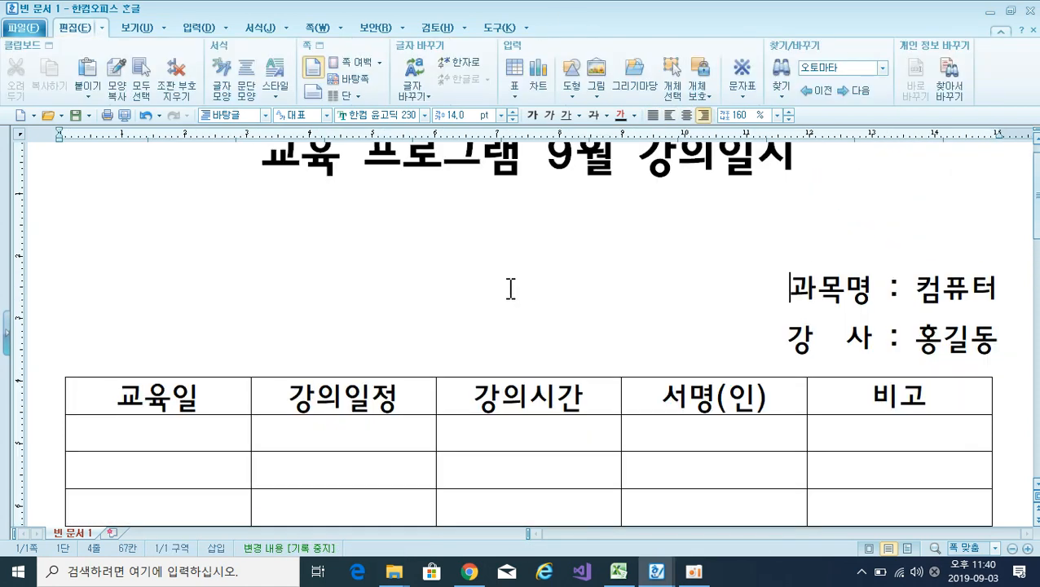
{"action": "scroll", "coordinate": [510, 288], "scroll_direction": "down", "scroll_amount": 2}
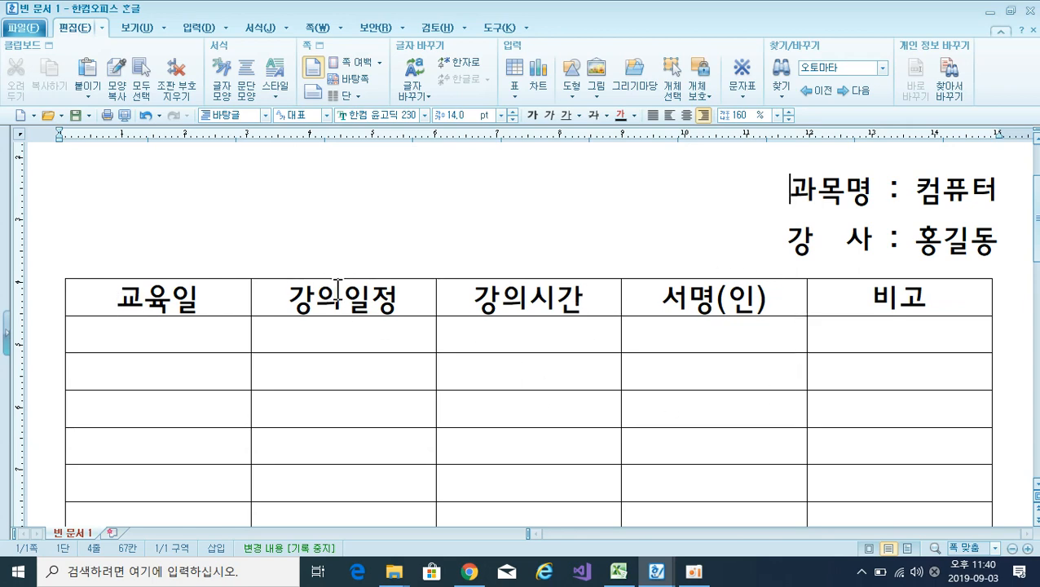
{"action": "left_click", "coordinate": [212, 304]}
{"action": "left_click_drag", "start_coordinate": [212, 303], "coordinate": [915, 553]}
{"action": "scroll", "coordinate": [663, 330], "scroll_direction": "up", "scroll_amount": 3}
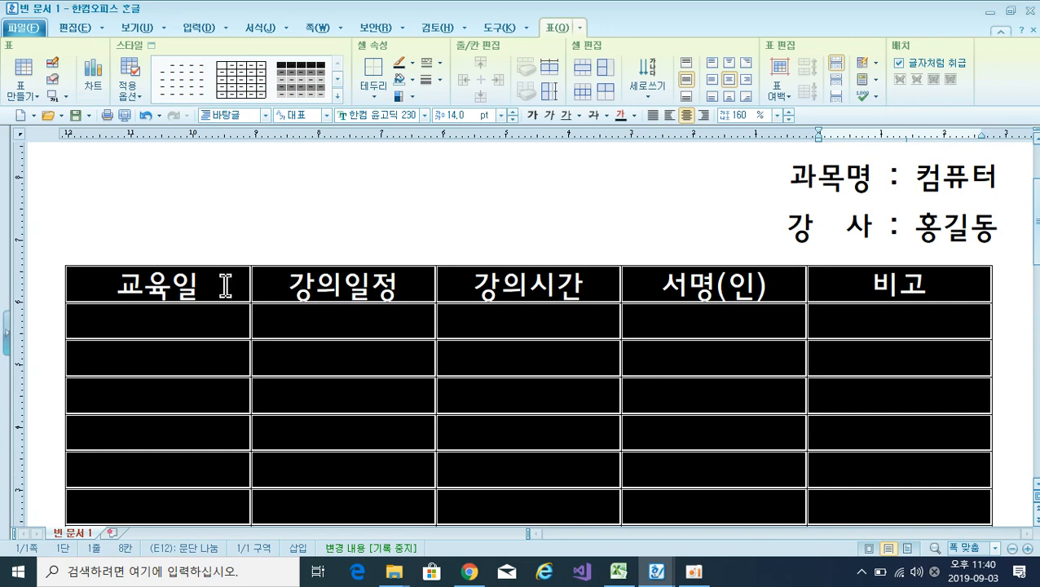
{"action": "scroll", "coordinate": [225, 287], "scroll_direction": "down", "scroll_amount": 3}
{"action": "scroll", "coordinate": [224, 289], "scroll_direction": "up", "scroll_amount": 3}
{"action": "left_click", "coordinate": [248, 225]}
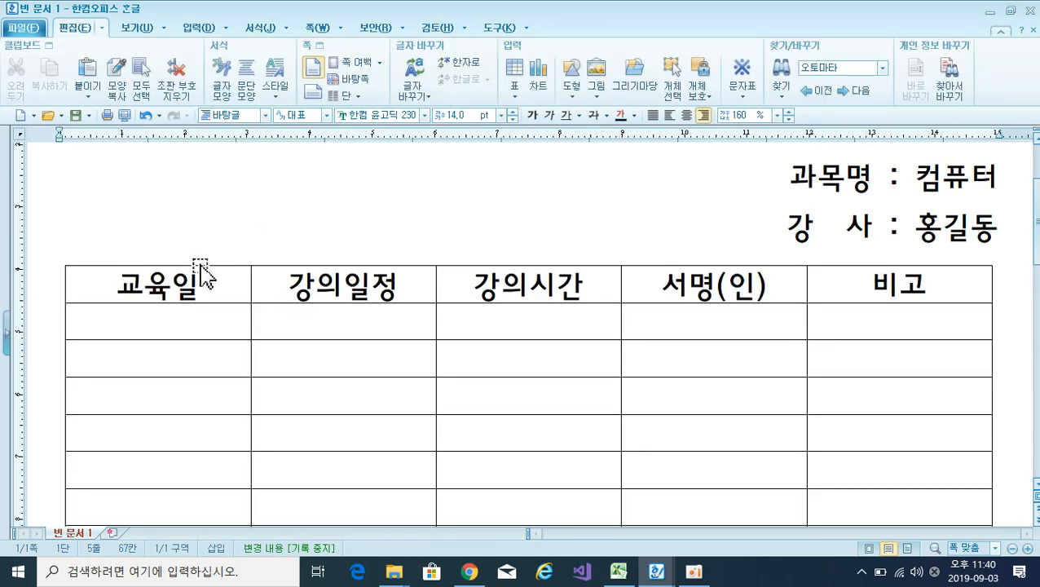
Apply a 0.5 mm solid outside border to the entire table, from the 교육일 header through the 합계 row.
{"action": "left_click", "coordinate": [123, 287]}
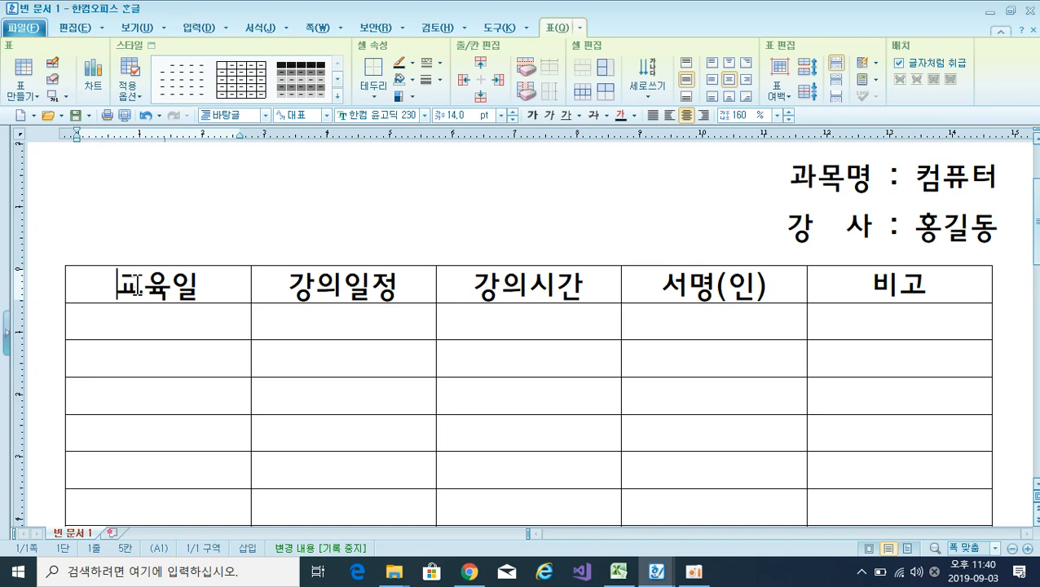
{"action": "key", "text": "F5"}
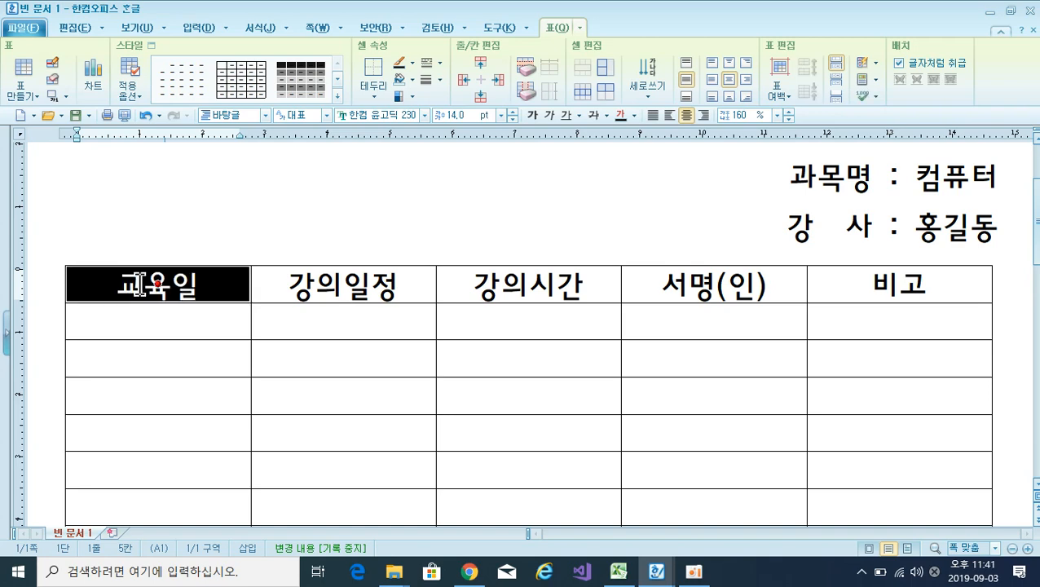
{"action": "key", "text": "F5"}
{"action": "key", "text": "F5"}
{"action": "scroll", "coordinate": [389, 423], "scroll_direction": "up", "scroll_amount": 5}
{"action": "scroll", "coordinate": [389, 423], "scroll_direction": "down", "scroll_amount": 5}
{"action": "scroll", "coordinate": [393, 440], "scroll_direction": "up", "scroll_amount": 5}
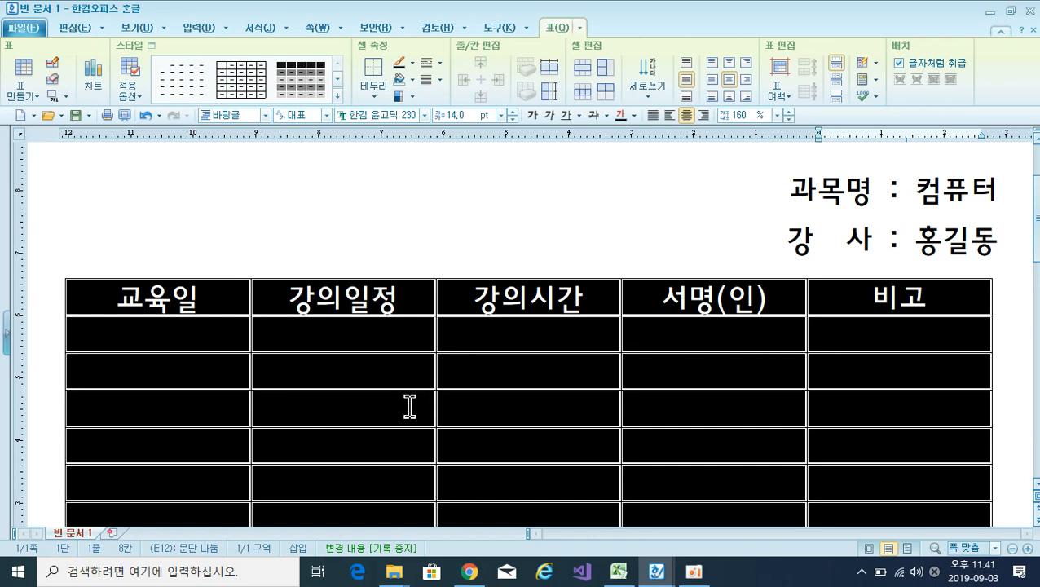
{"action": "key", "text": "l"}
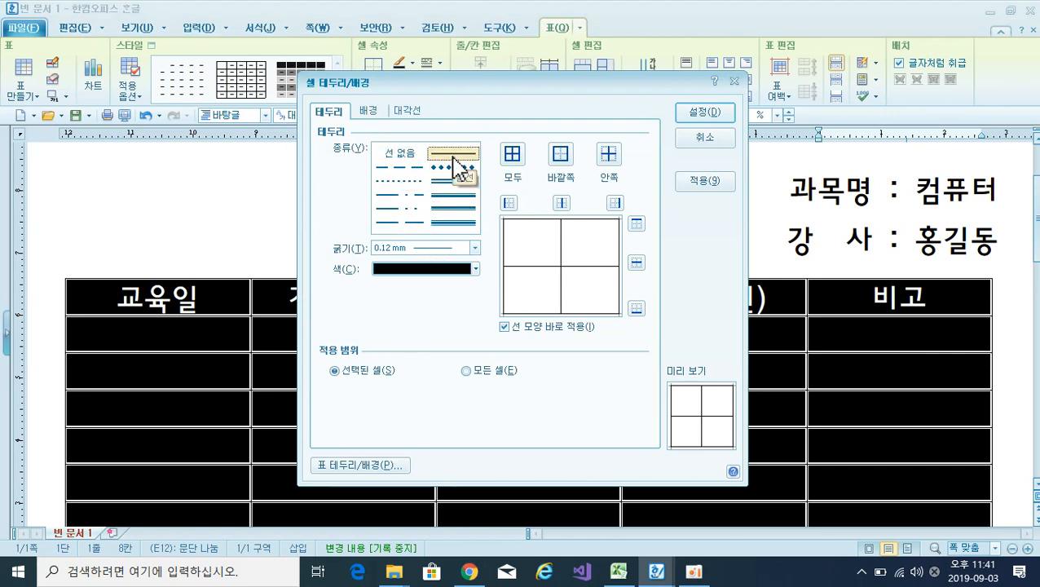
{"action": "left_click", "coordinate": [475, 248]}
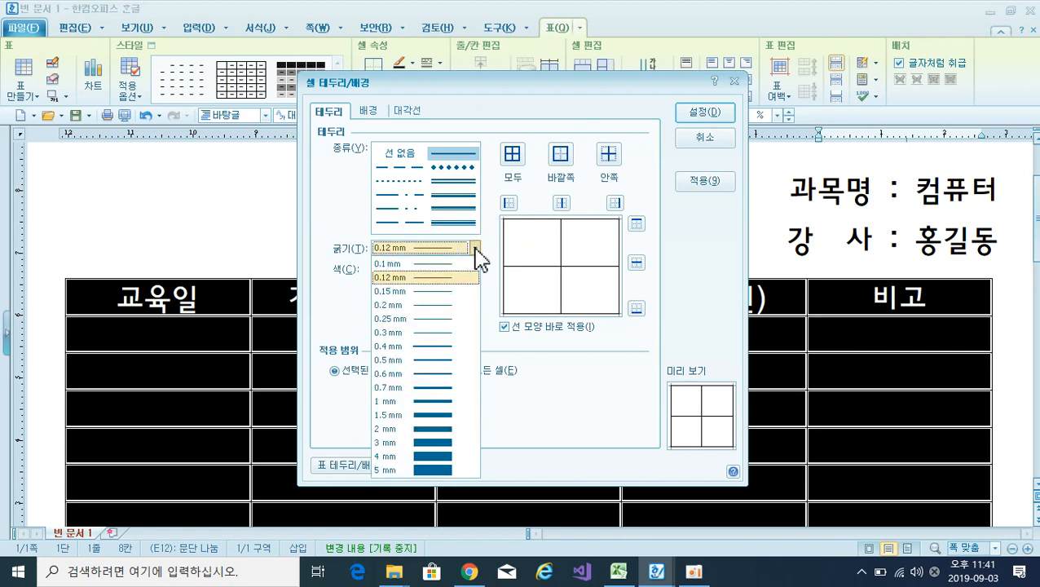
{"action": "left_click", "coordinate": [454, 360]}
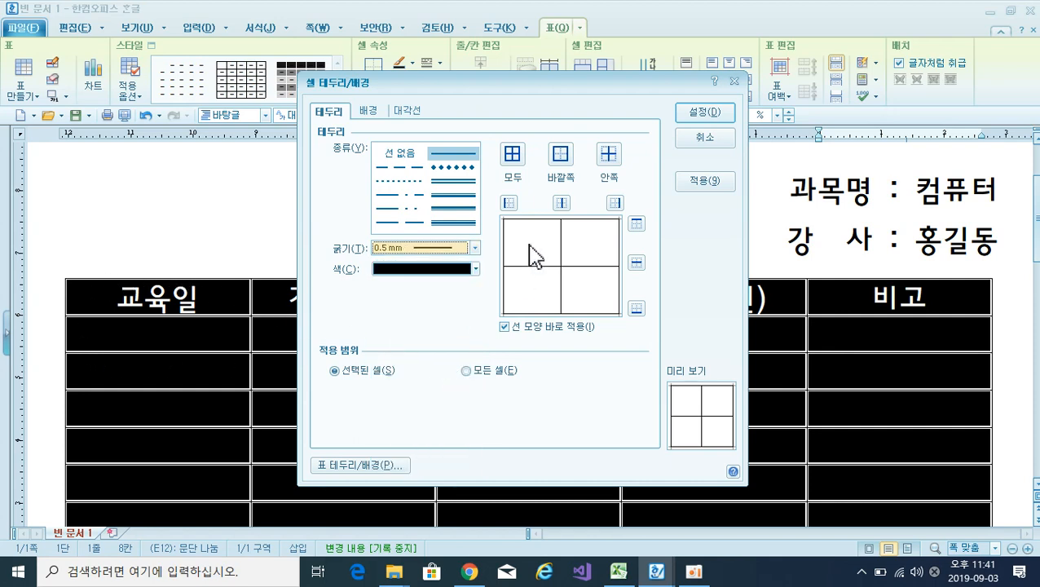
{"action": "left_click", "coordinate": [561, 160]}
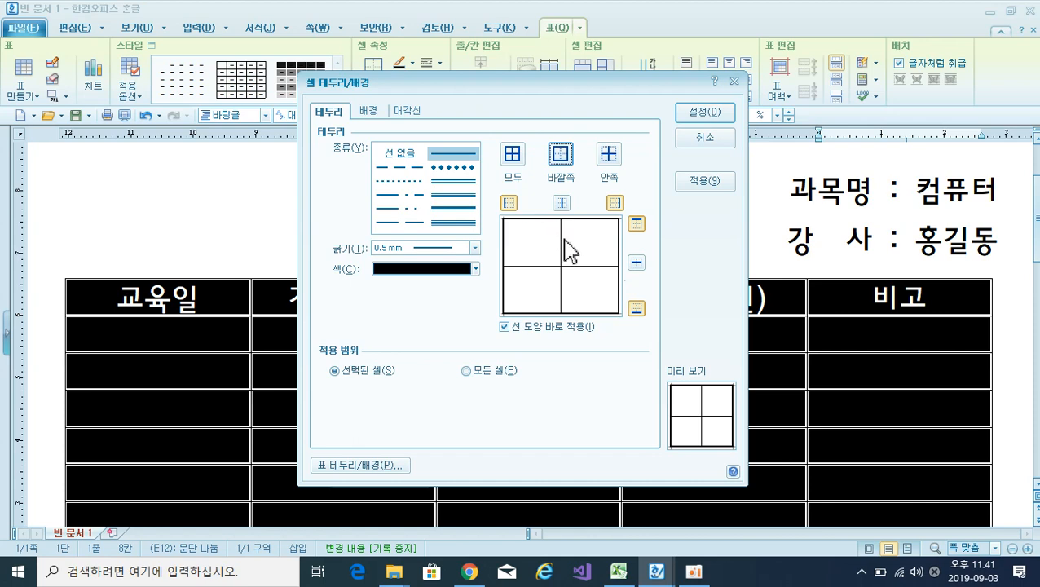
{"action": "left_click", "coordinate": [704, 114]}
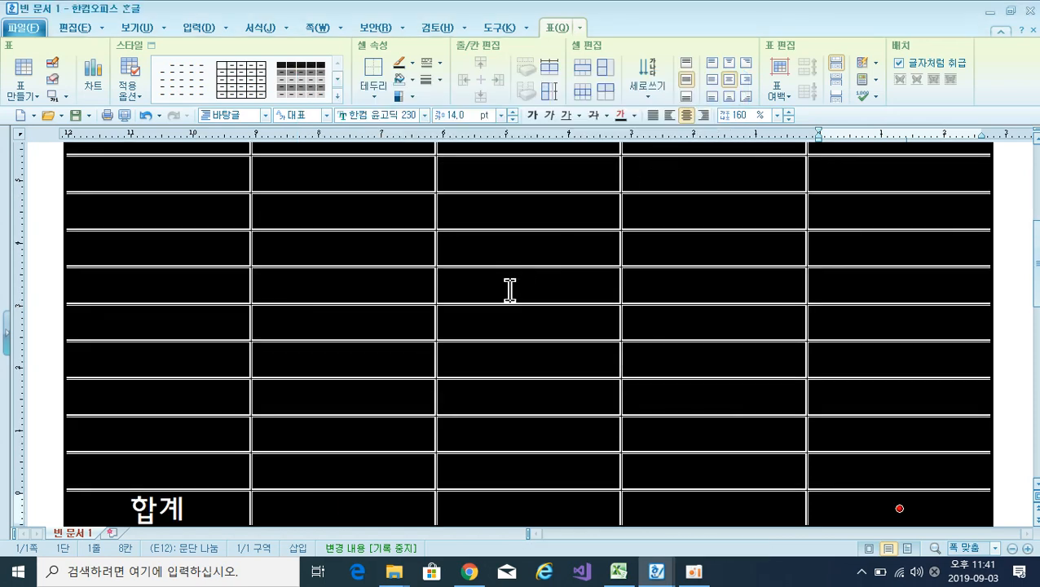
{"action": "scroll", "coordinate": [506, 294], "scroll_direction": "up", "scroll_amount": 5}
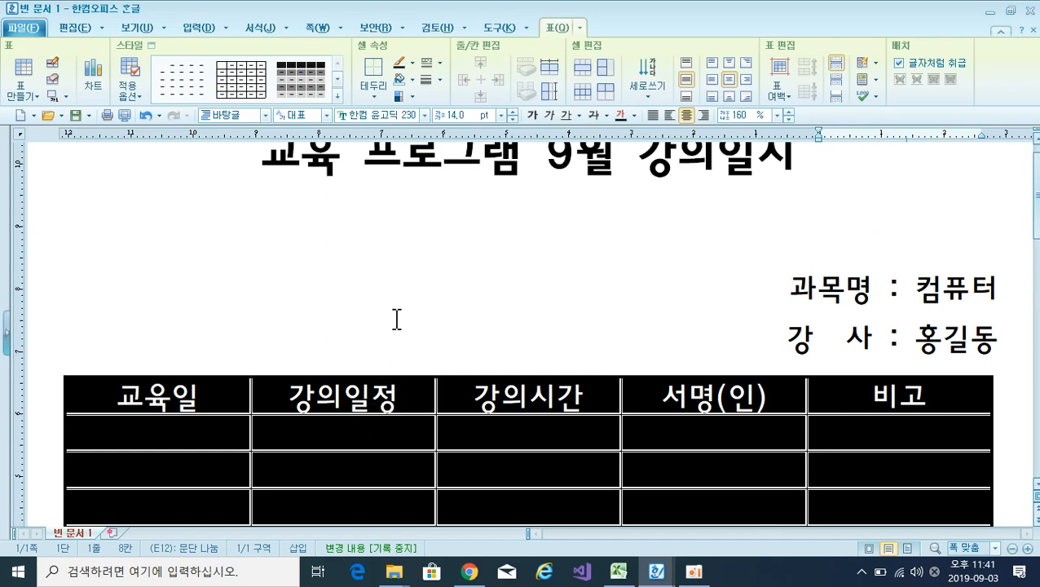
{"action": "left_click", "coordinate": [406, 275]}
Choose a 0.5 mm double solid line for the bottom border of the table's header row.
{"action": "scroll", "coordinate": [406, 275], "scroll_direction": "down", "scroll_amount": 3}
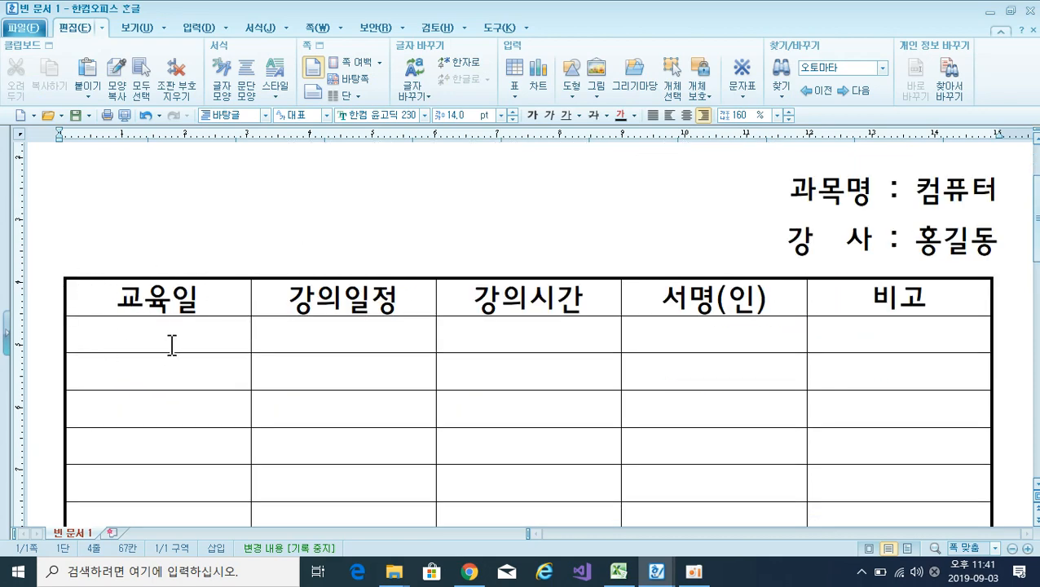
{"action": "left_click_drag", "start_coordinate": [185, 302], "coordinate": [841, 297]}
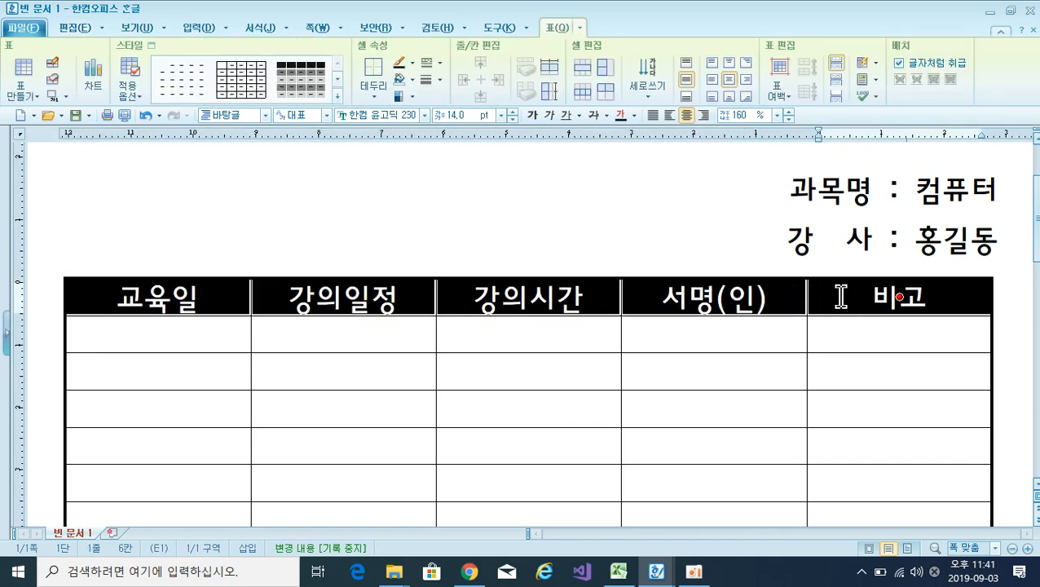
{"action": "key", "text": "l"}
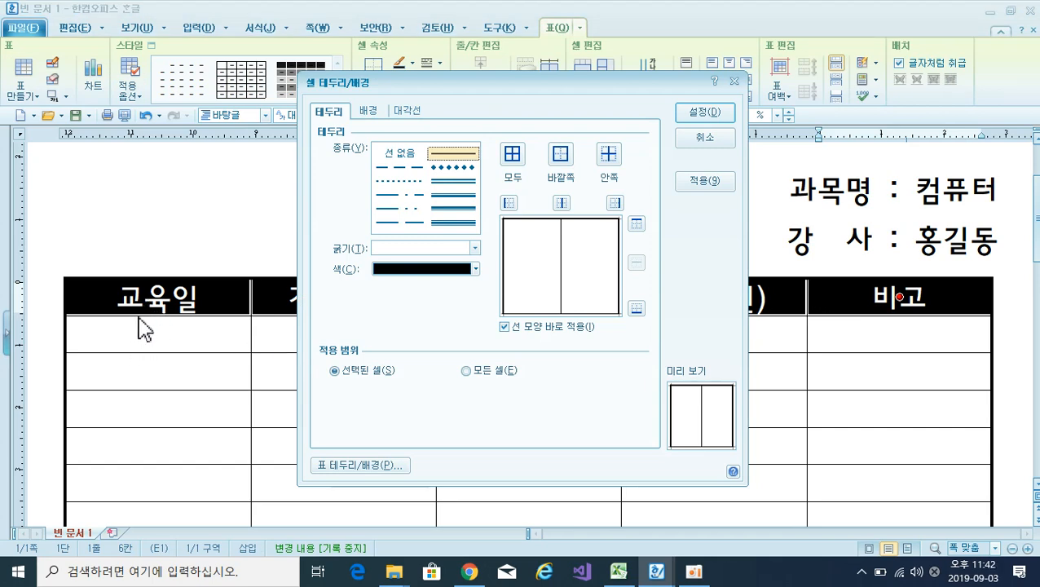
{"action": "left_click", "coordinate": [459, 209]}
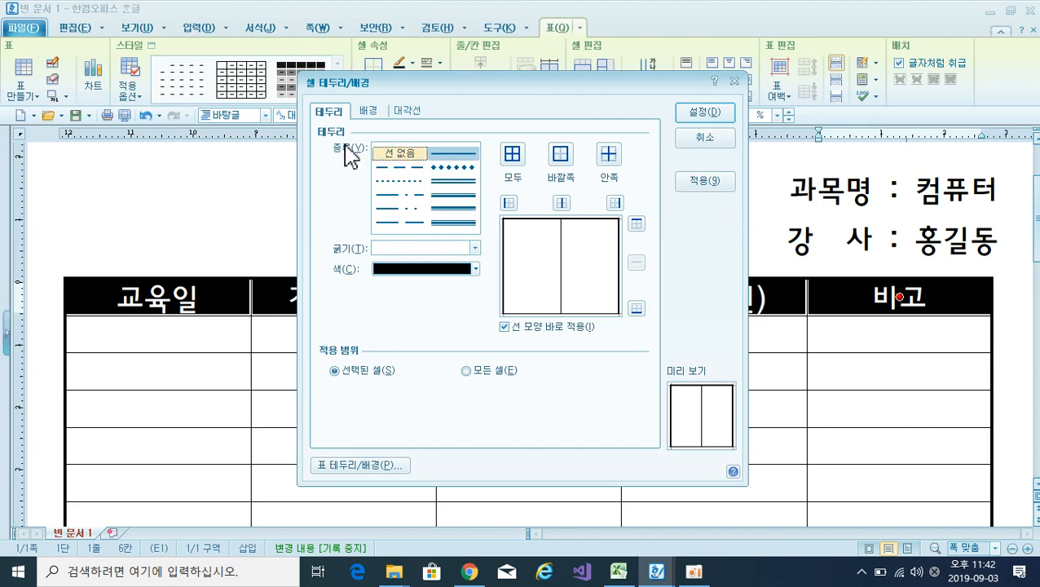
{"action": "left_click", "coordinate": [450, 182]}
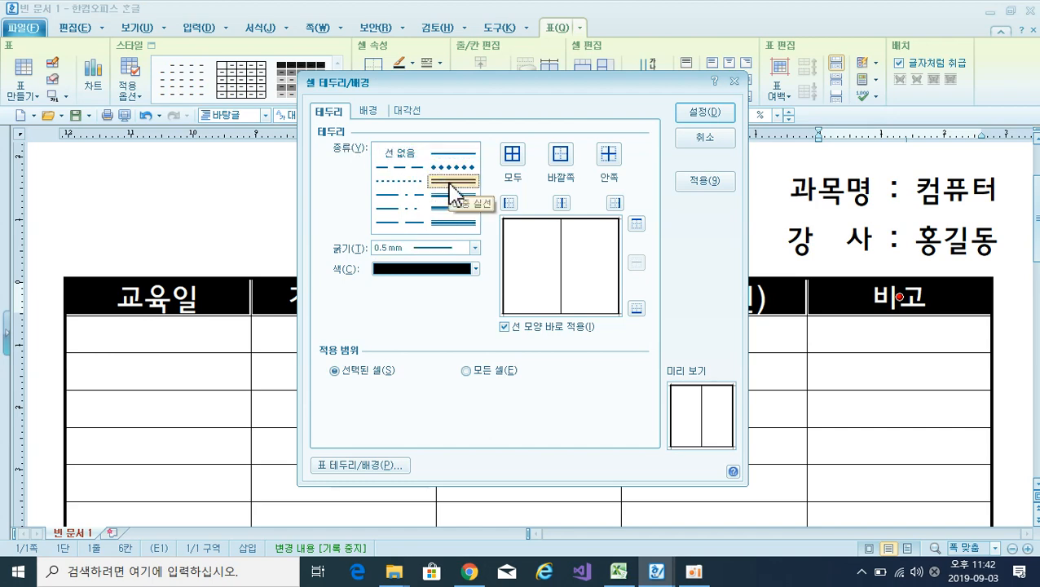
{"action": "left_click", "coordinate": [637, 310]}
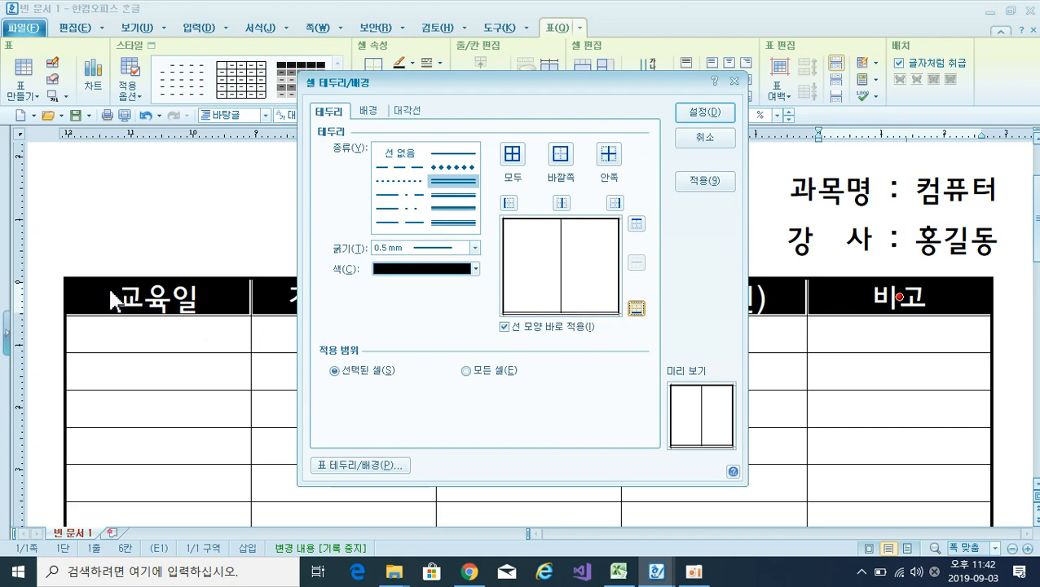
Fill the header row with a 가운데에서 gradient ending in teal, and apply the border and background settings.
{"action": "left_click", "coordinate": [368, 111]}
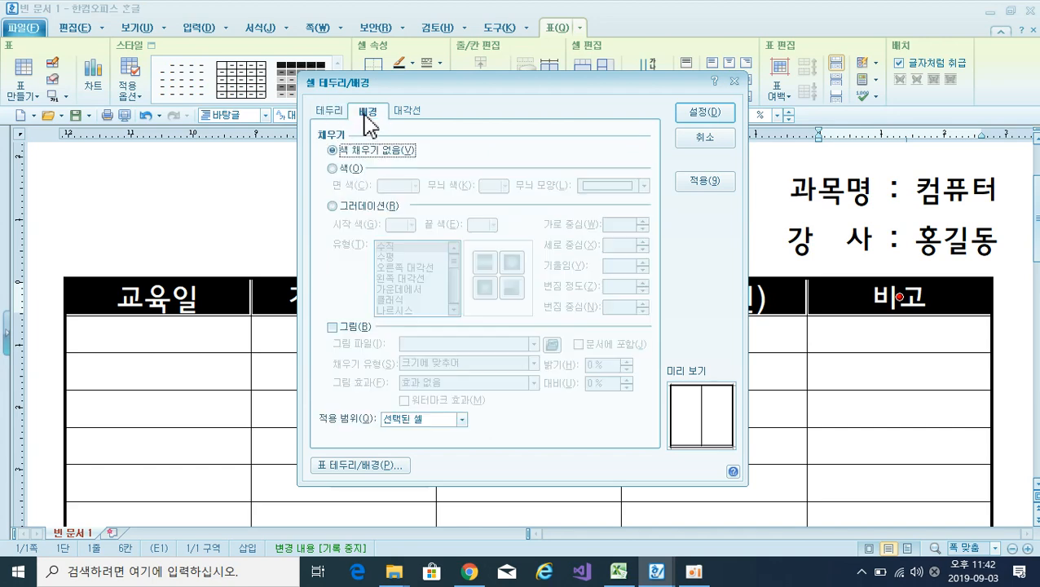
{"action": "left_click", "coordinate": [333, 207]}
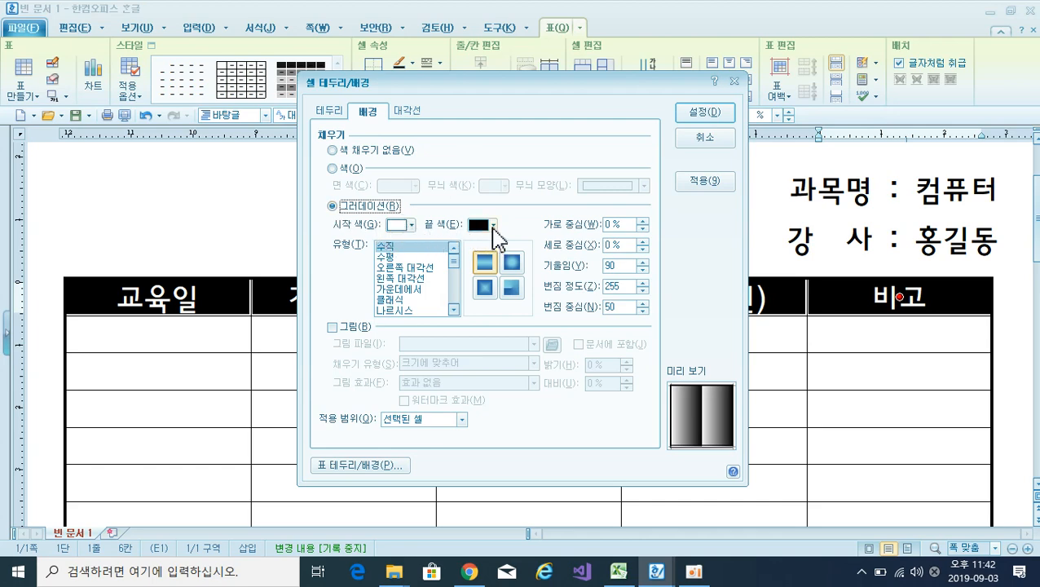
{"action": "left_click", "coordinate": [493, 226]}
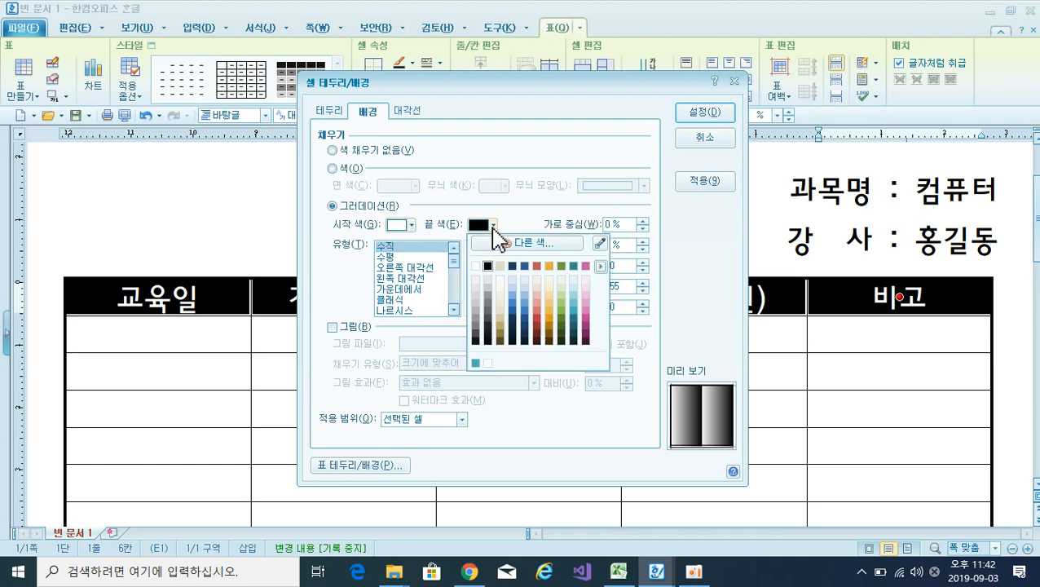
{"action": "left_click", "coordinate": [572, 302]}
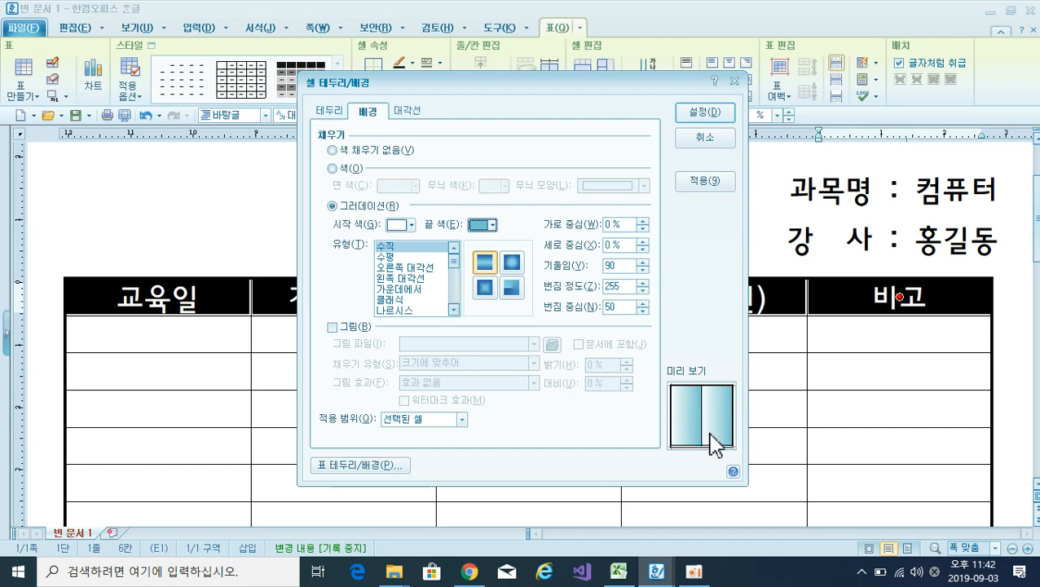
{"action": "left_click", "coordinate": [399, 288]}
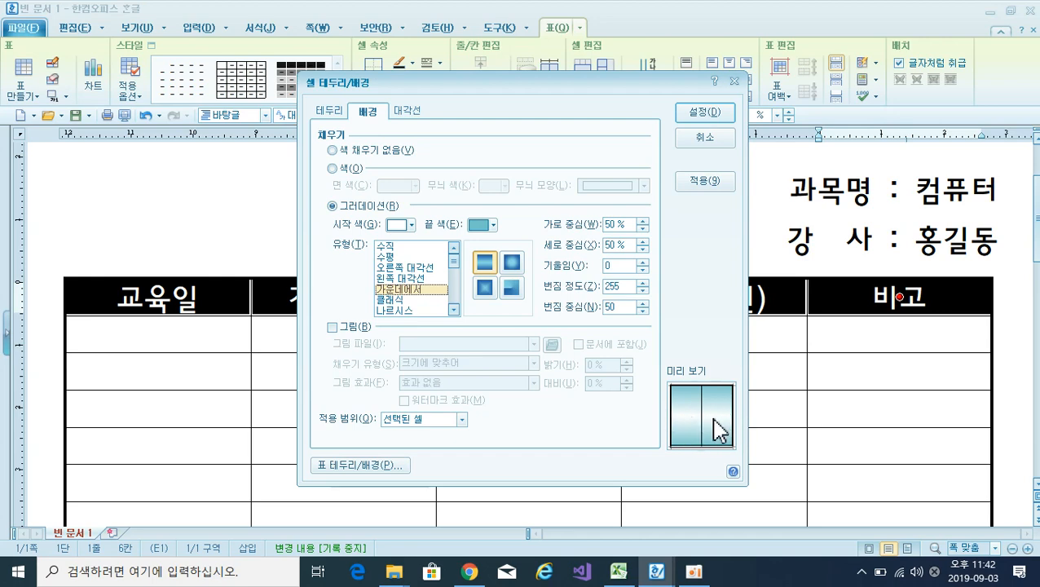
{"action": "left_click", "coordinate": [709, 121]}
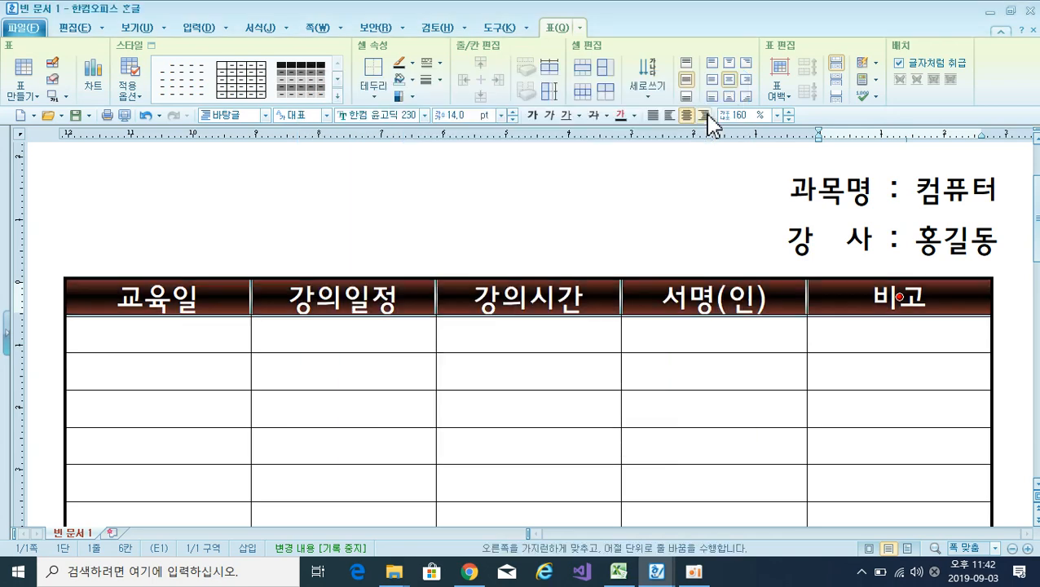
{"action": "left_click", "coordinate": [531, 243]}
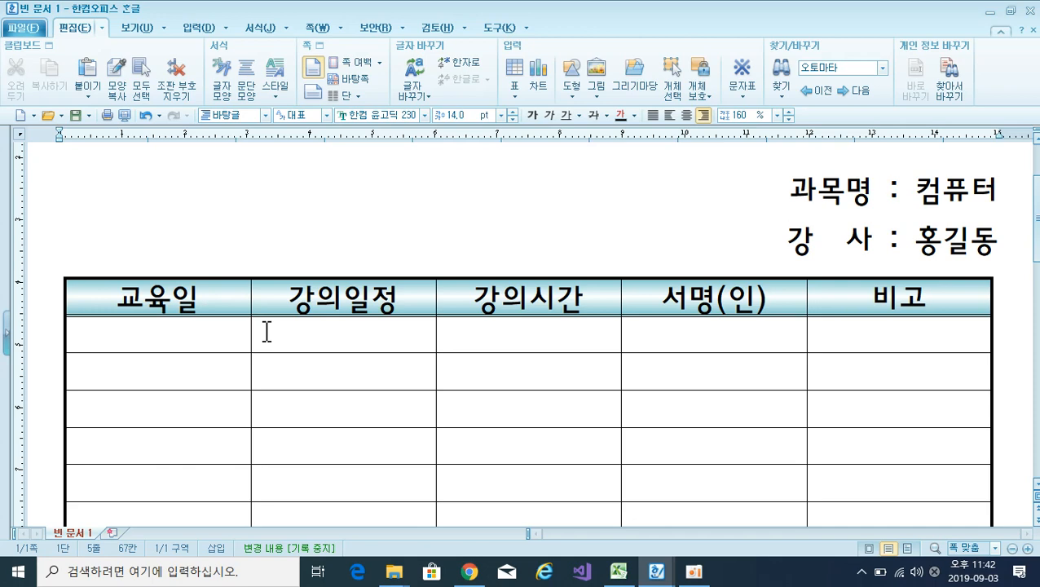
Apply a 0.5 mm double solid line to the top border of the table's 합계 row.
{"action": "scroll", "coordinate": [266, 332], "scroll_direction": "down", "scroll_amount": 5}
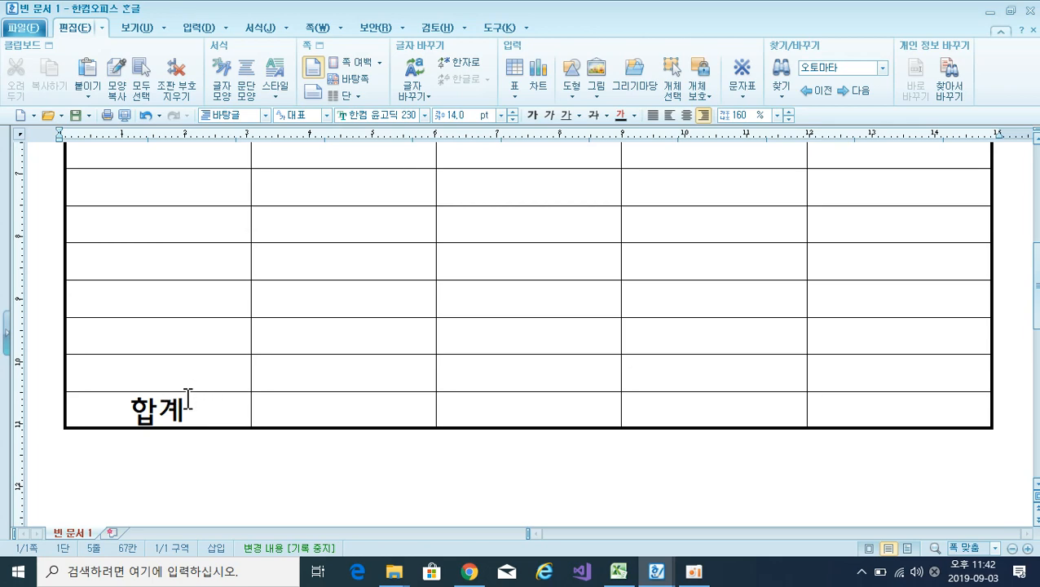
{"action": "left_click_drag", "start_coordinate": [167, 420], "coordinate": [830, 414]}
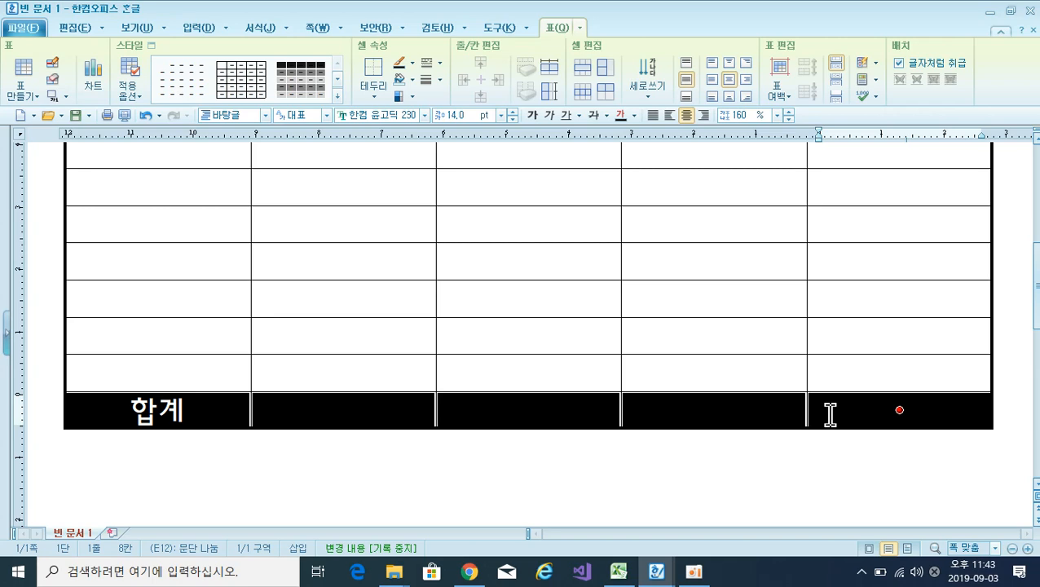
{"action": "key", "text": "l"}
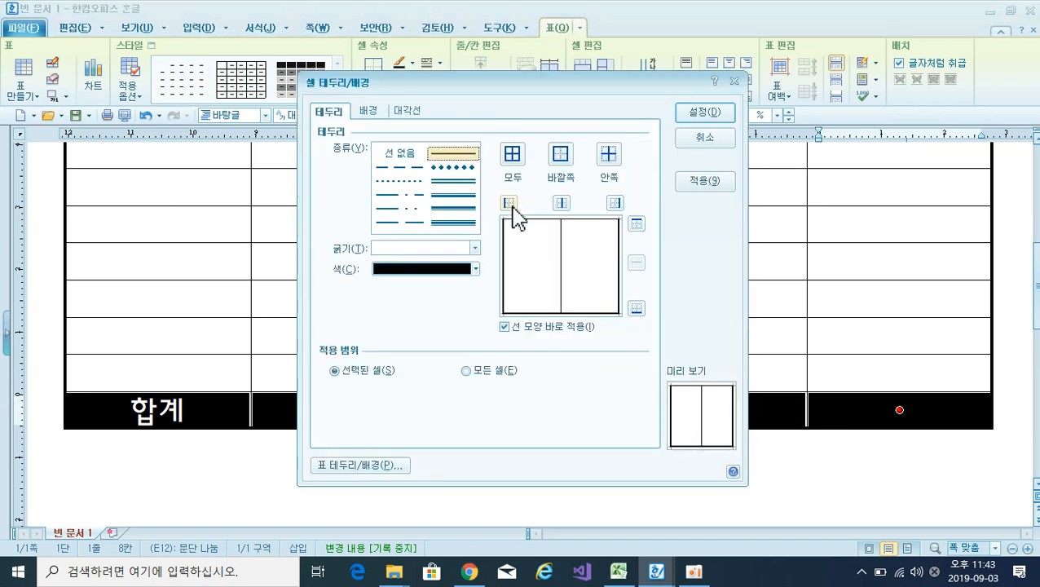
{"action": "left_click", "coordinate": [471, 181]}
{"action": "left_click", "coordinate": [472, 184]}
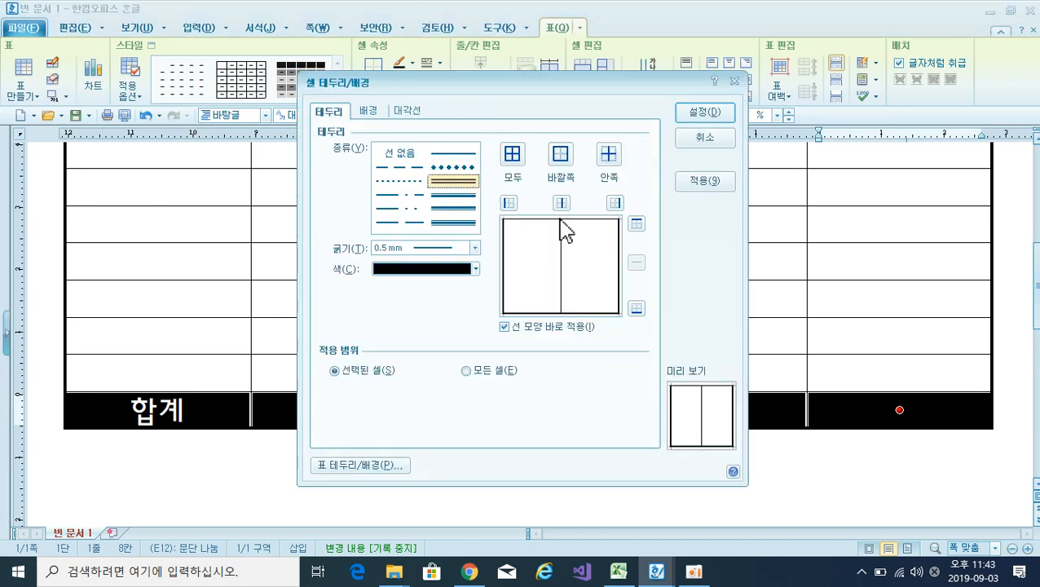
{"action": "left_click", "coordinate": [635, 225]}
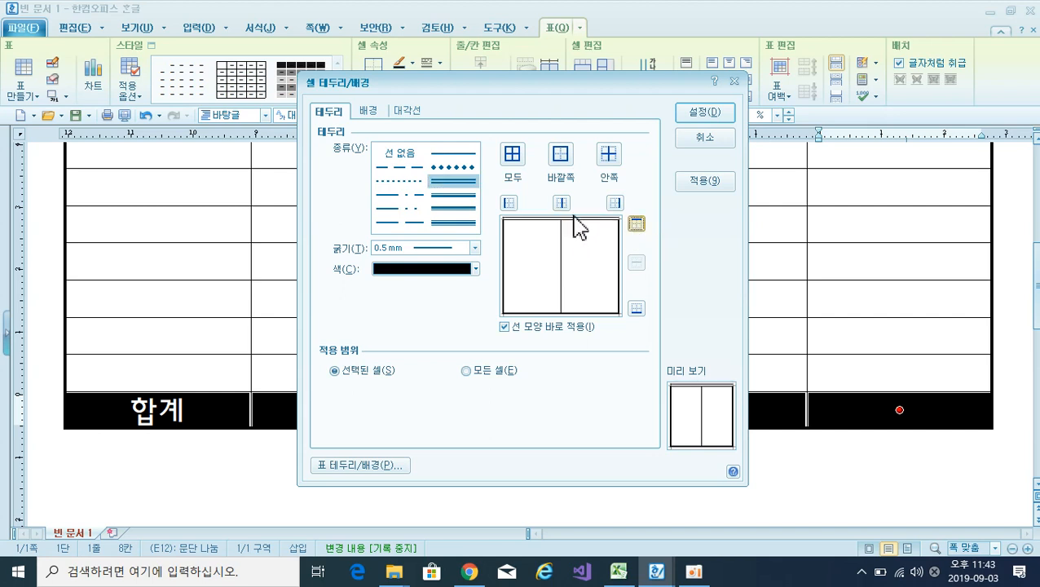
{"action": "left_click", "coordinate": [701, 119]}
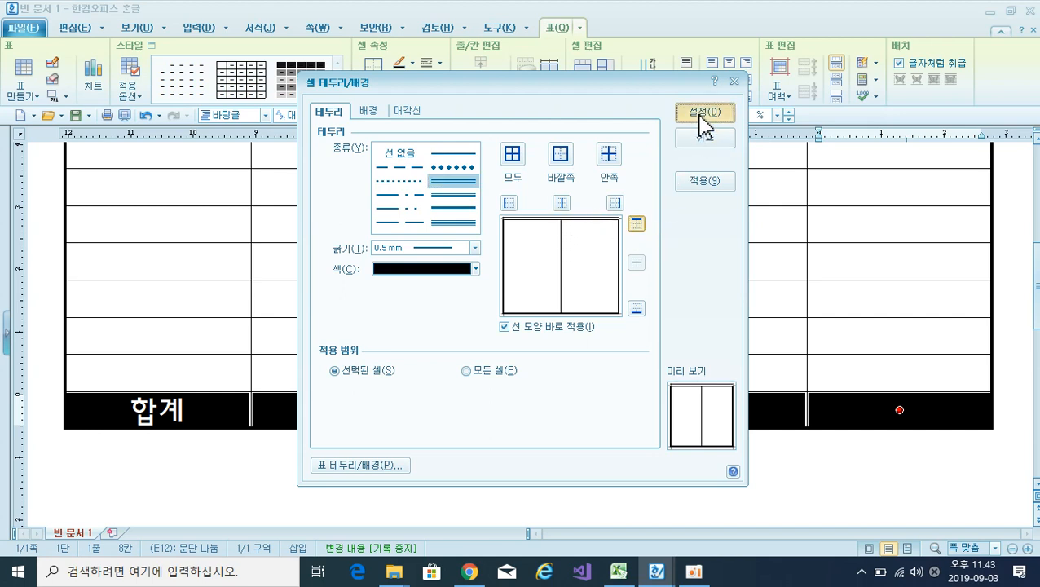
Deselect the table, check the whole page layout in the print preview, and return to editing.
{"action": "scroll", "coordinate": [589, 321], "scroll_direction": "up", "scroll_amount": 3}
{"action": "scroll", "coordinate": [590, 320], "scroll_direction": "up", "scroll_amount": 5}
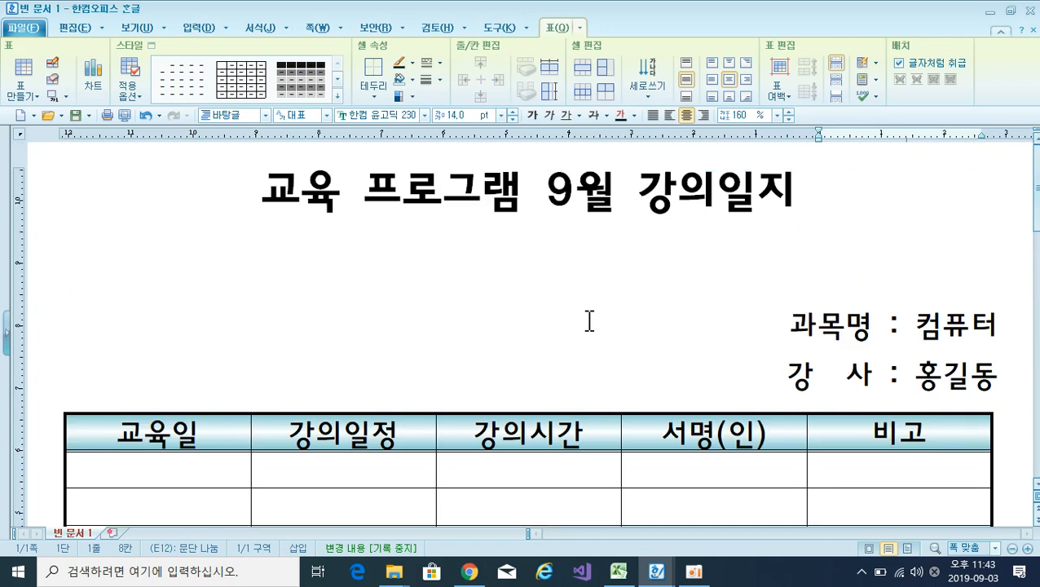
{"action": "left_click", "coordinate": [447, 333]}
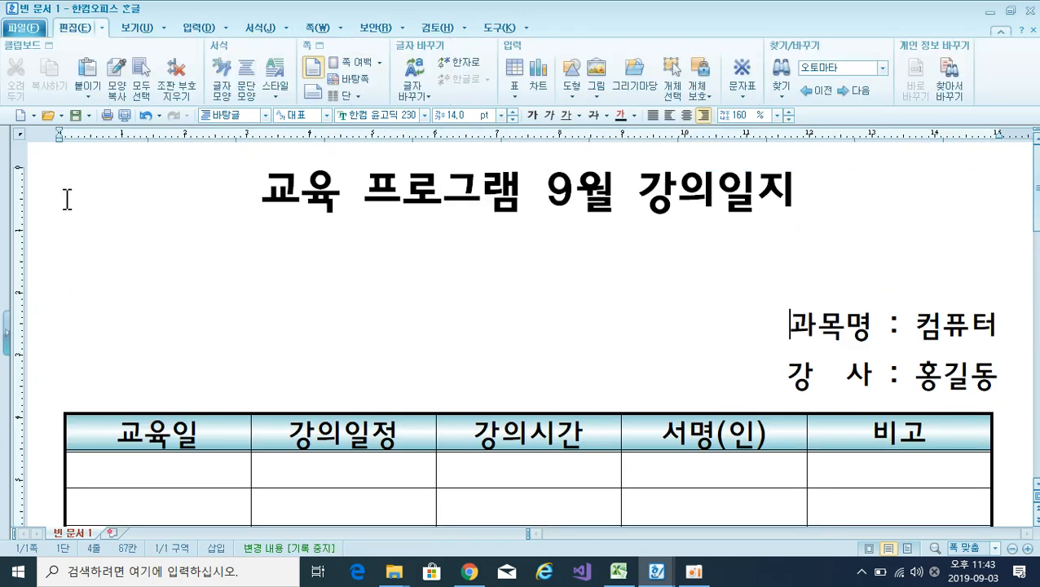
{"action": "left_click", "coordinate": [124, 116]}
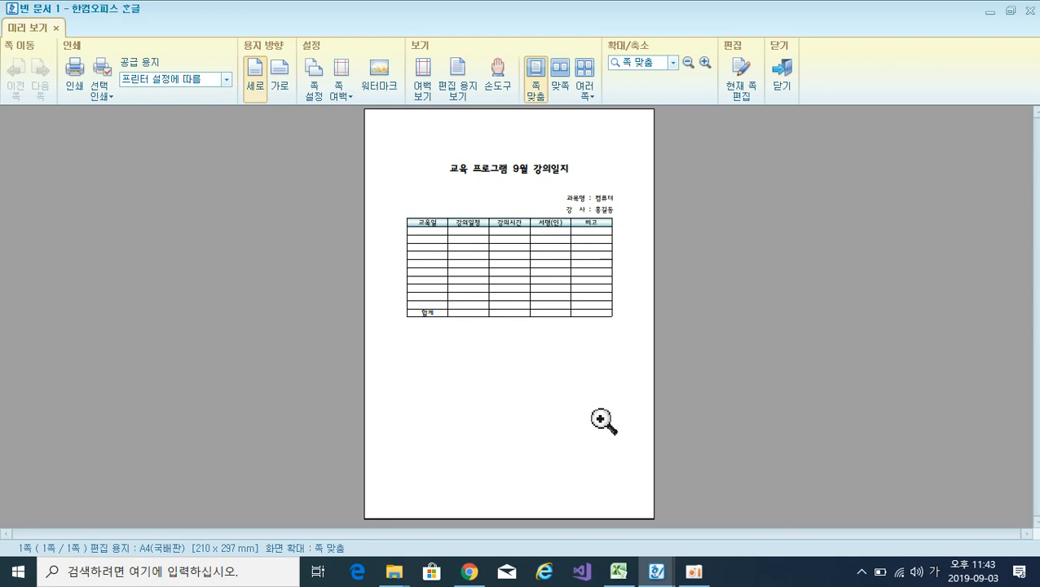
{"action": "left_click", "coordinate": [778, 89]}
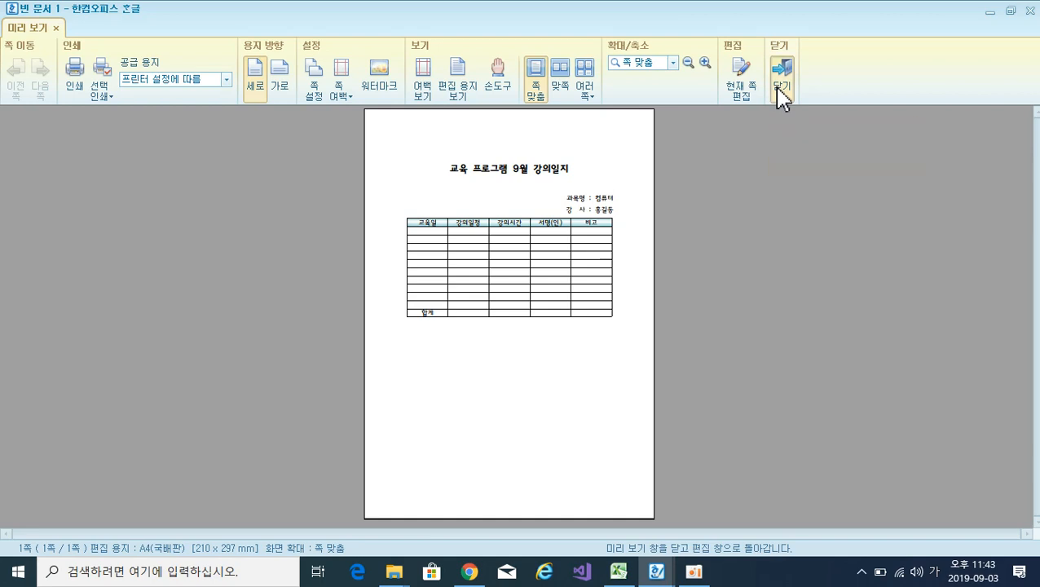
Increase the height of all table rows evenly, then check the table's fit on the page in the print preview.
{"action": "scroll", "coordinate": [481, 377], "scroll_direction": "down", "scroll_amount": 2}
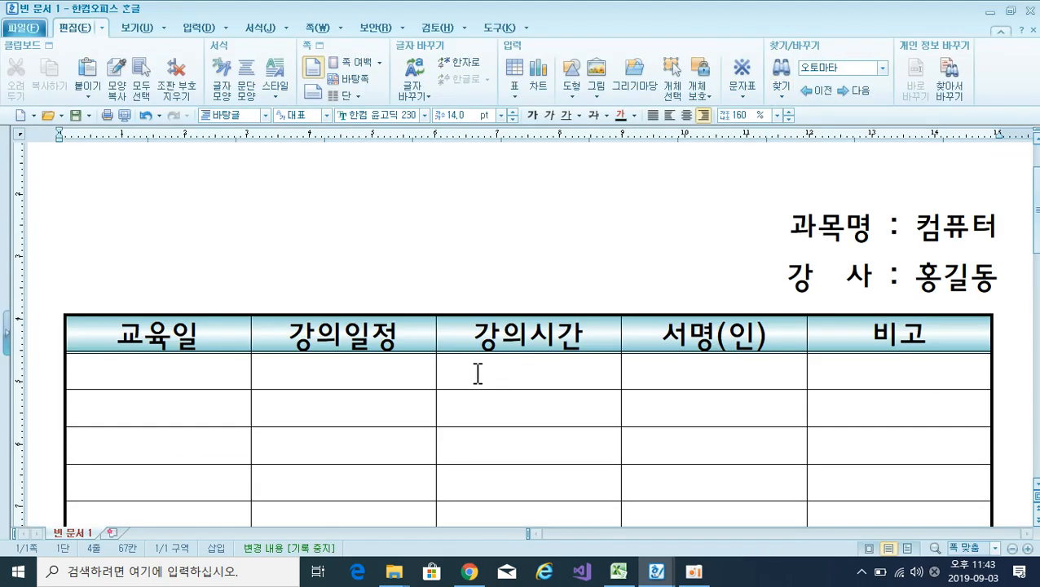
{"action": "left_click", "coordinate": [205, 341]}
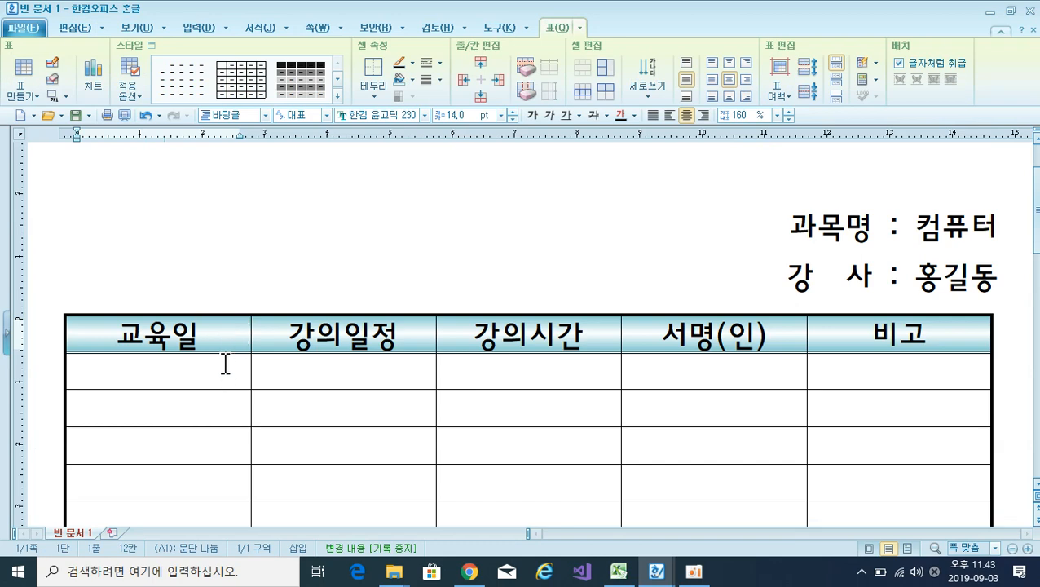
{"action": "key", "text": "F5"}
{"action": "key", "text": "F5"}
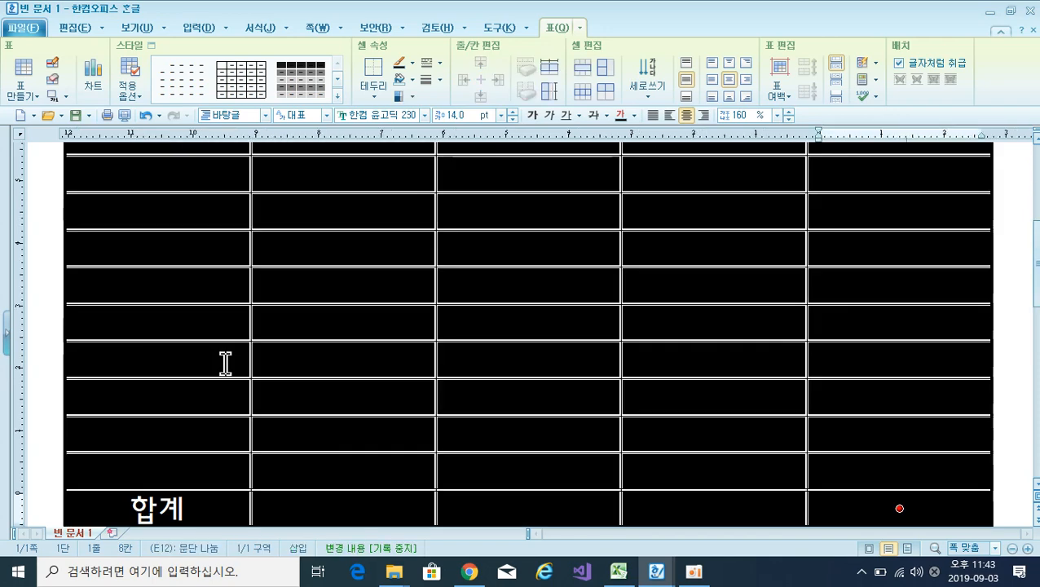
{"action": "scroll", "coordinate": [397, 380], "scroll_direction": "up", "scroll_amount": 2}
{"action": "scroll", "coordinate": [396, 380], "scroll_direction": "down", "scroll_amount": 5}
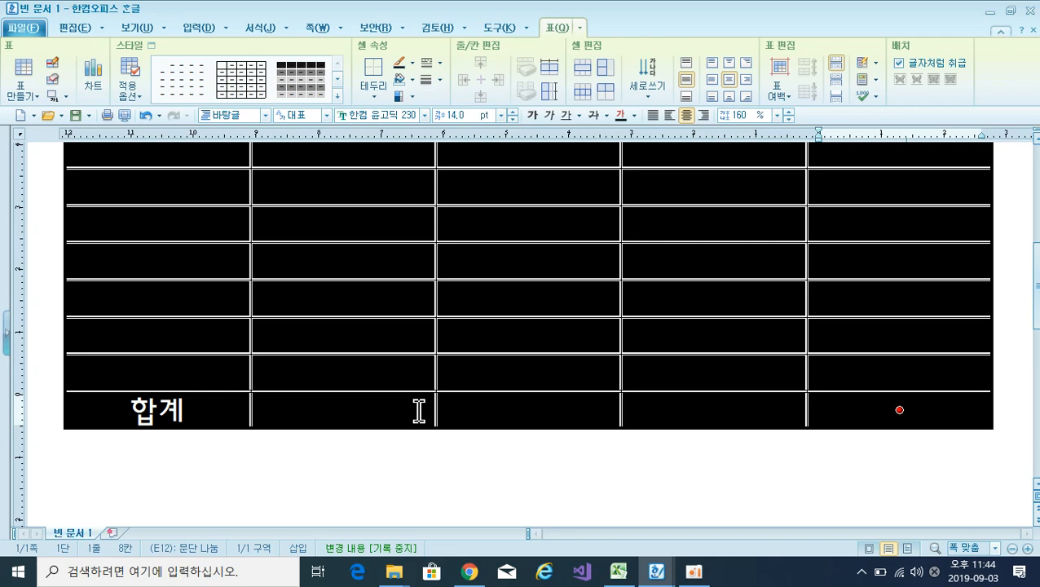
{"action": "key", "text": "ctrl+Down"}
{"action": "key", "text": "ctrl+Down"}
{"action": "key", "text": "ctrl+Down"}
{"action": "key", "text": "ctrl+Down"}
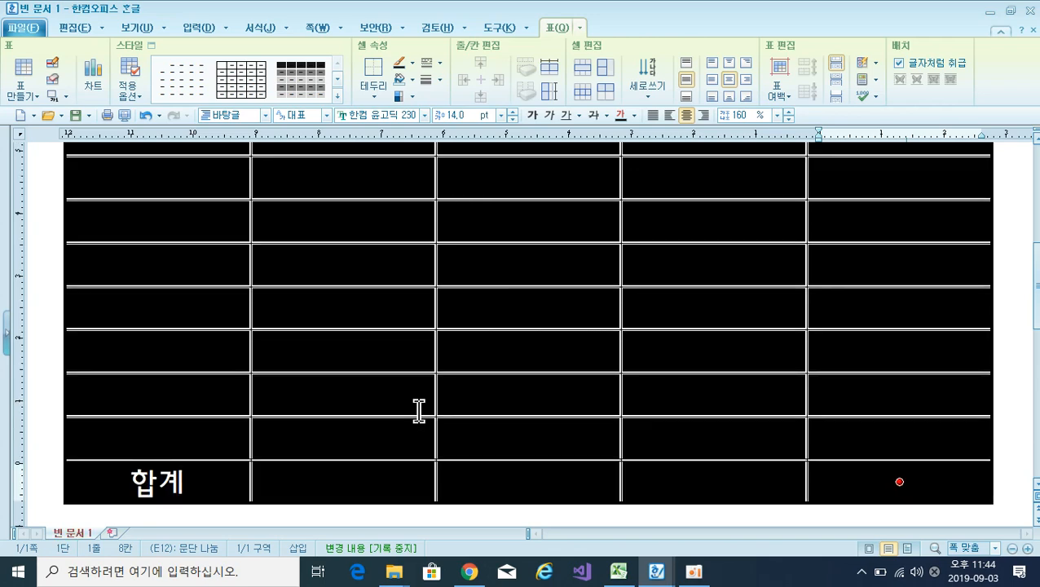
{"action": "key", "text": "ctrl+Down"}
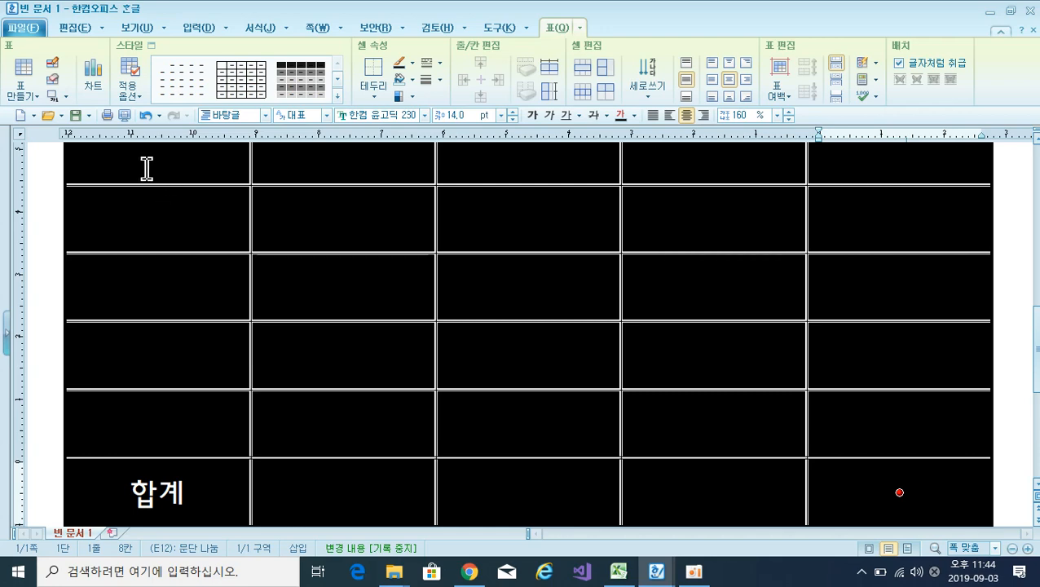
{"action": "left_click", "coordinate": [125, 117]}
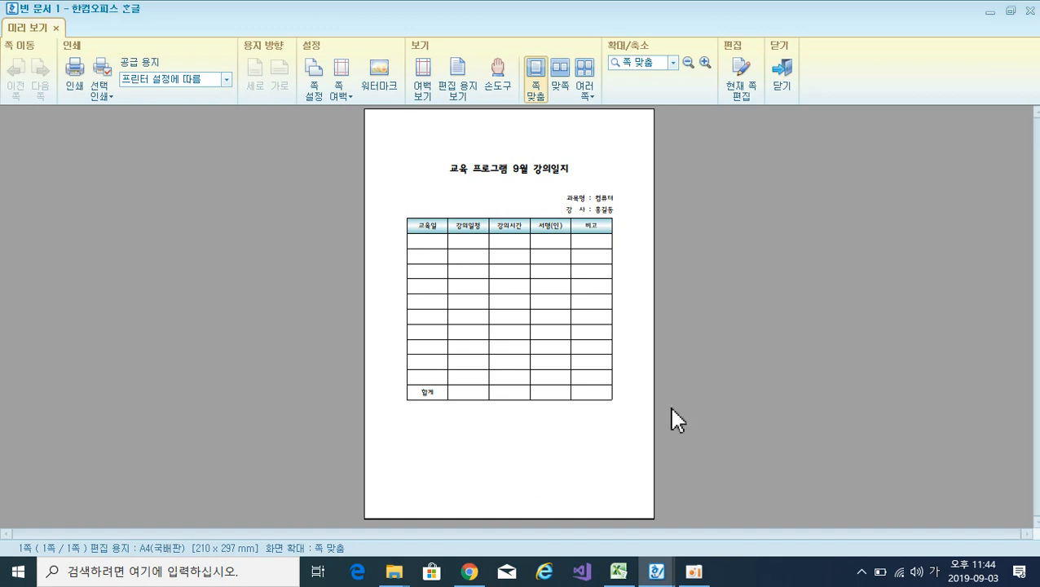
{"action": "left_click", "coordinate": [788, 86]}
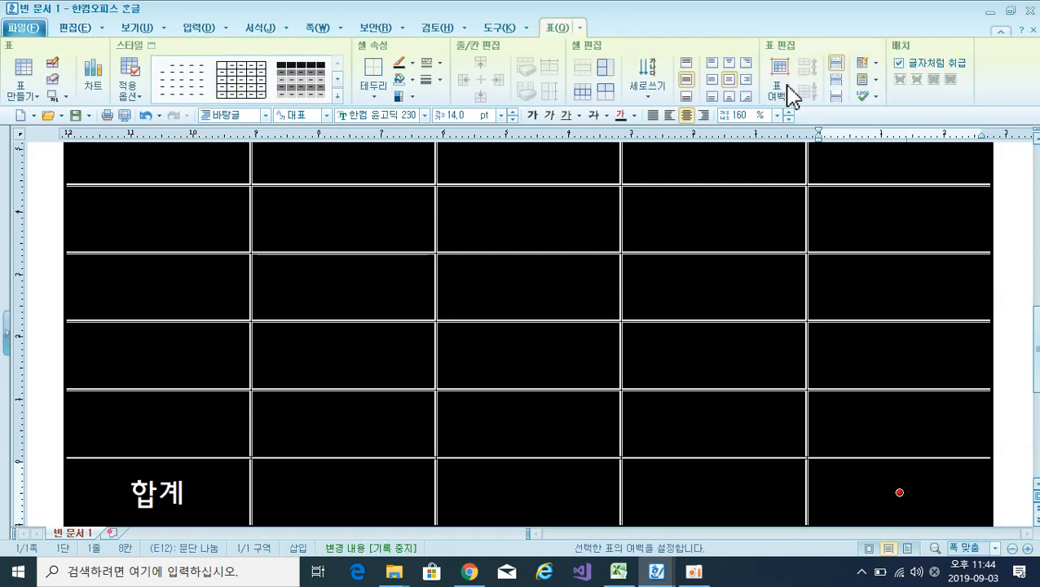
Enlarge all table rows further to nearly fill the page and display the page margins in the print preview.
{"action": "key", "text": "ctrl+Down"}
{"action": "key", "text": "ctrl+Down"}
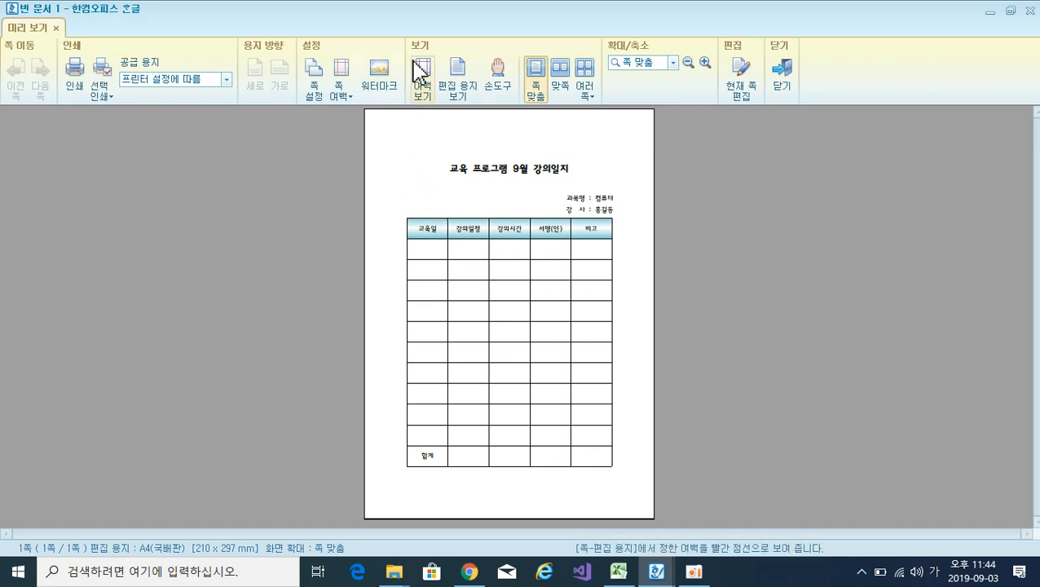
{"action": "left_click", "coordinate": [425, 82]}
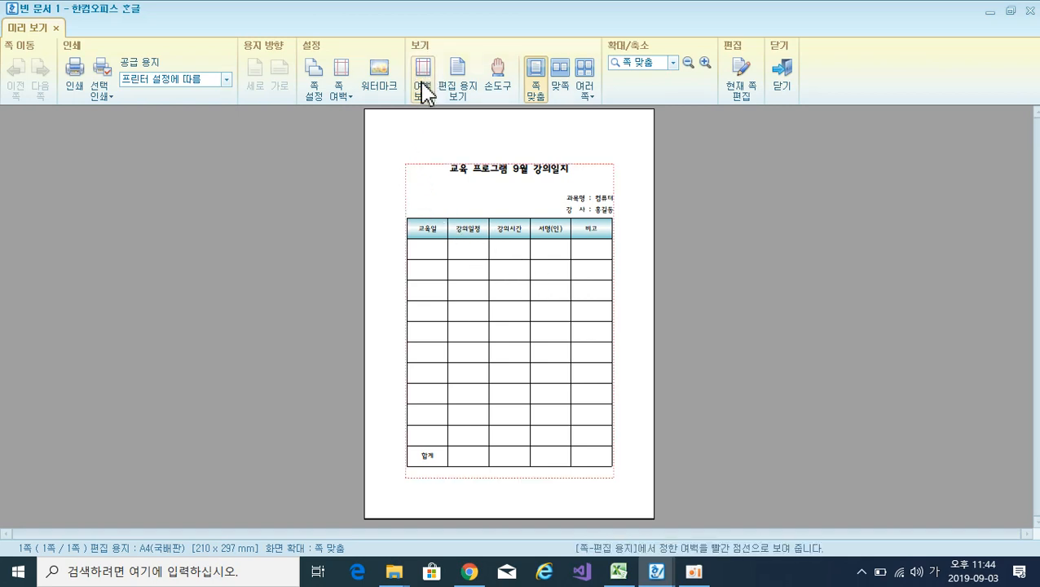